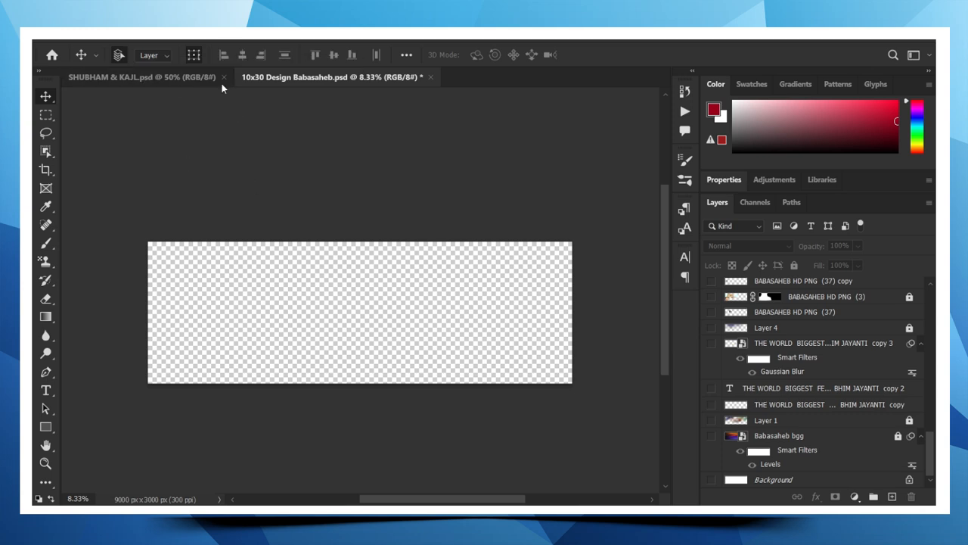
# - Check the document's image size in inches, including its width, height and resolution
pyautogui.click(109, 35)
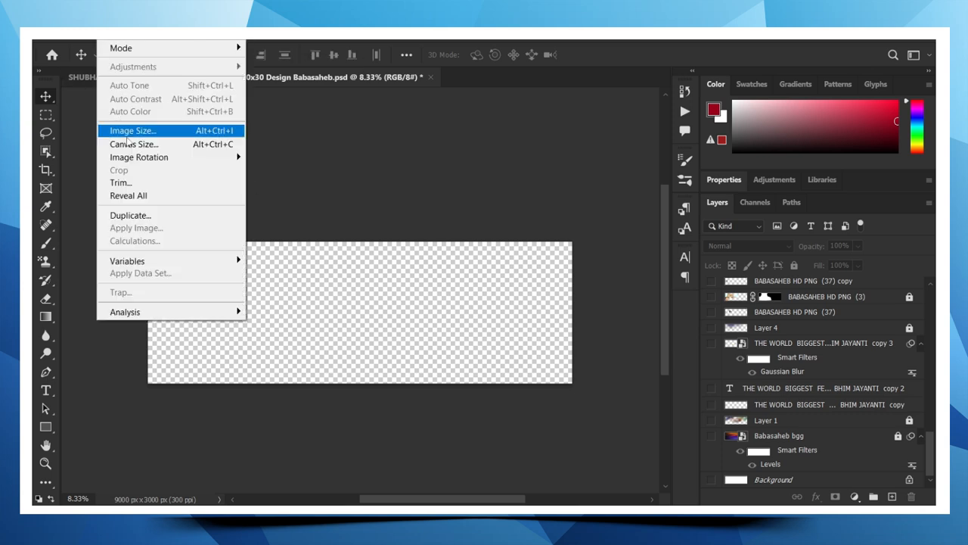
pyautogui.click(130, 133)
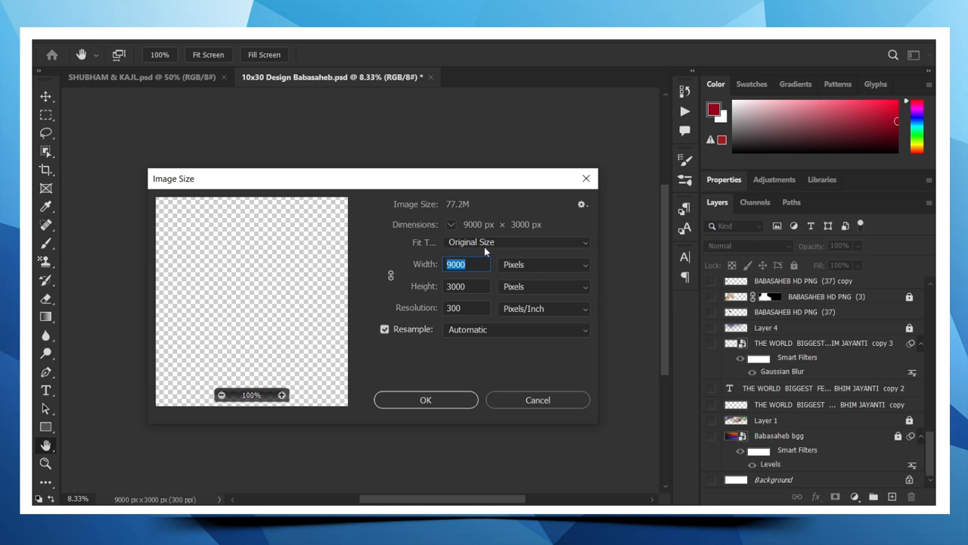
pyautogui.click(522, 264)
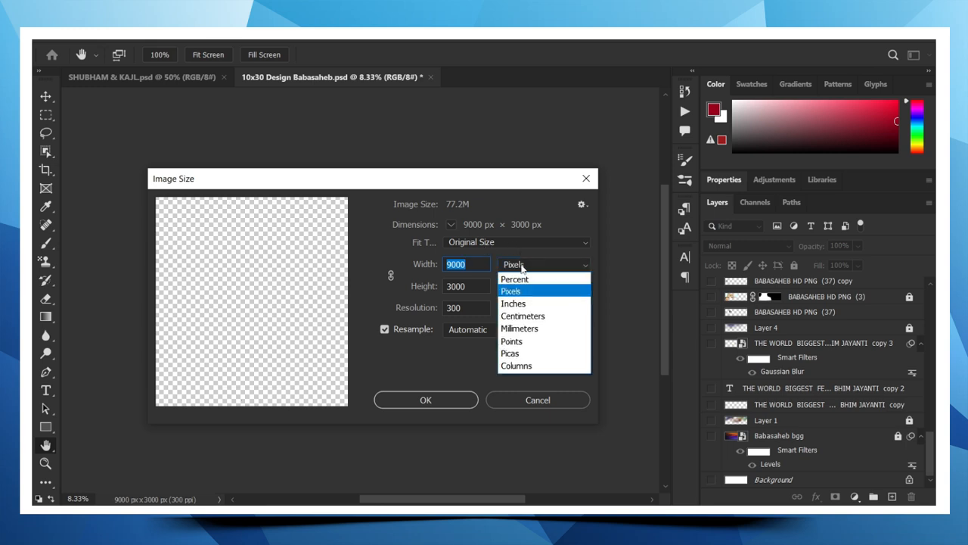
pyautogui.click(518, 304)
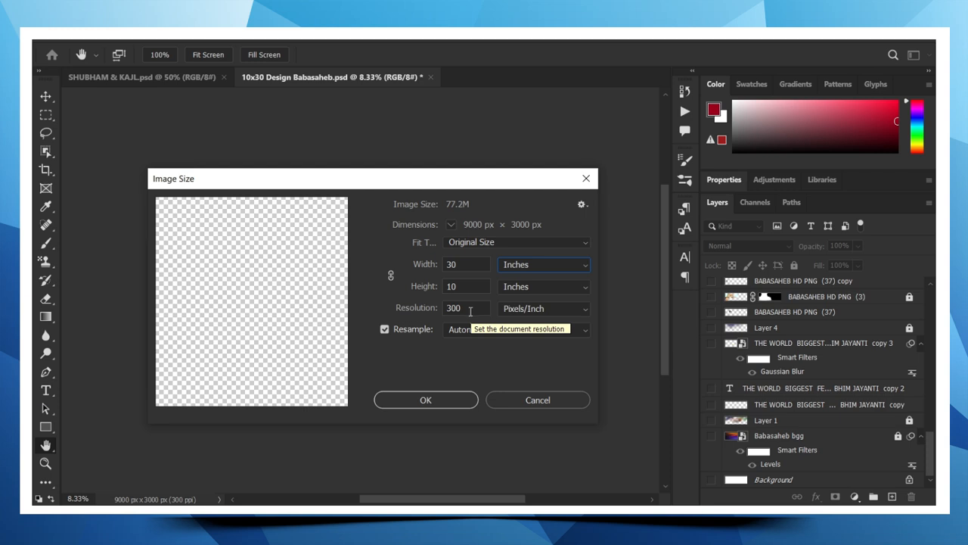
pyautogui.click(448, 397)
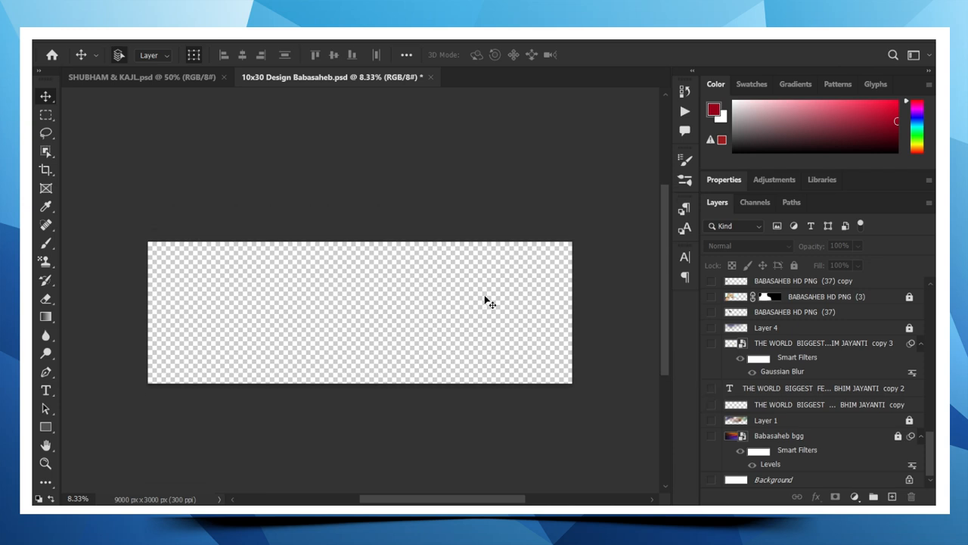
# - Show the Babasaheb bgg background layer and unlock it
pyautogui.click(712, 437)
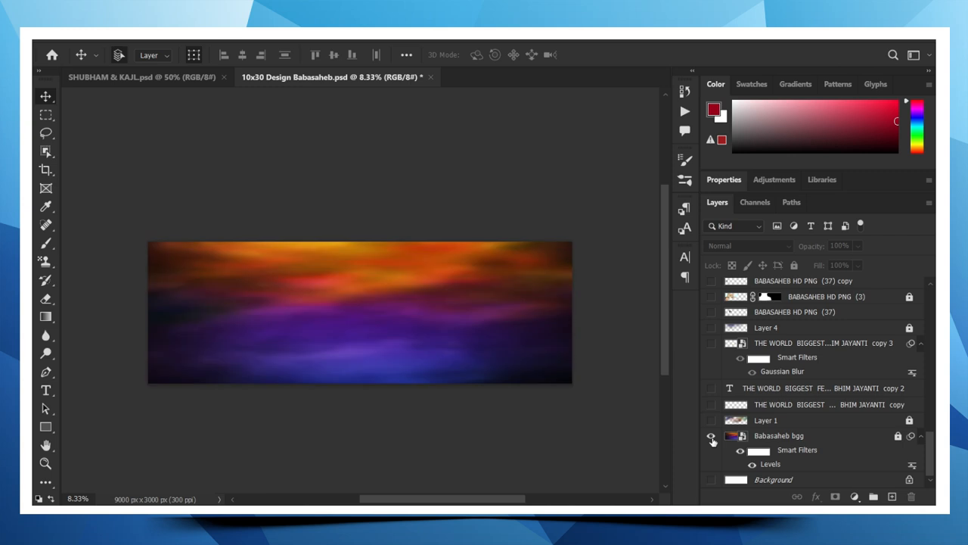
pyautogui.scroll(1, 478, 345)
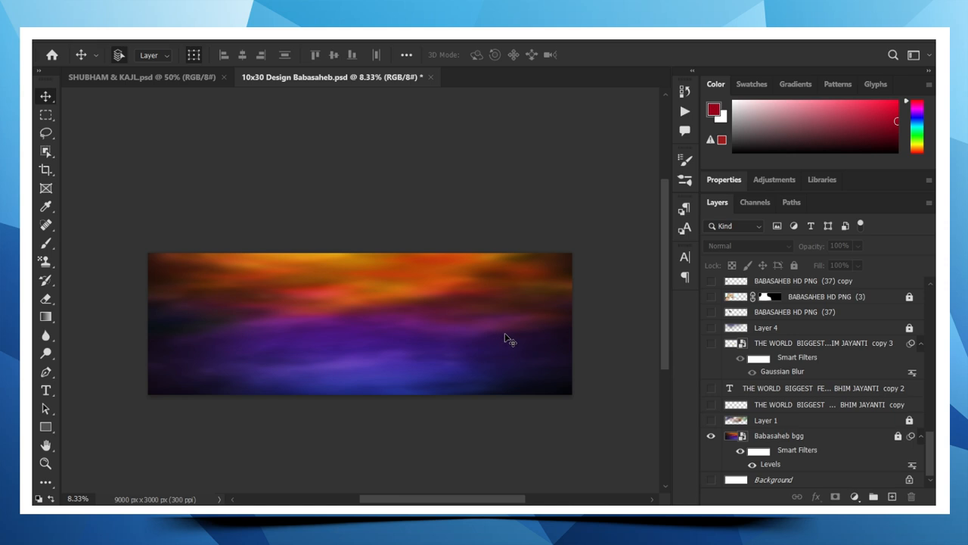
pyautogui.scroll(-3, 505, 337)
pyautogui.scroll(2, 506, 338)
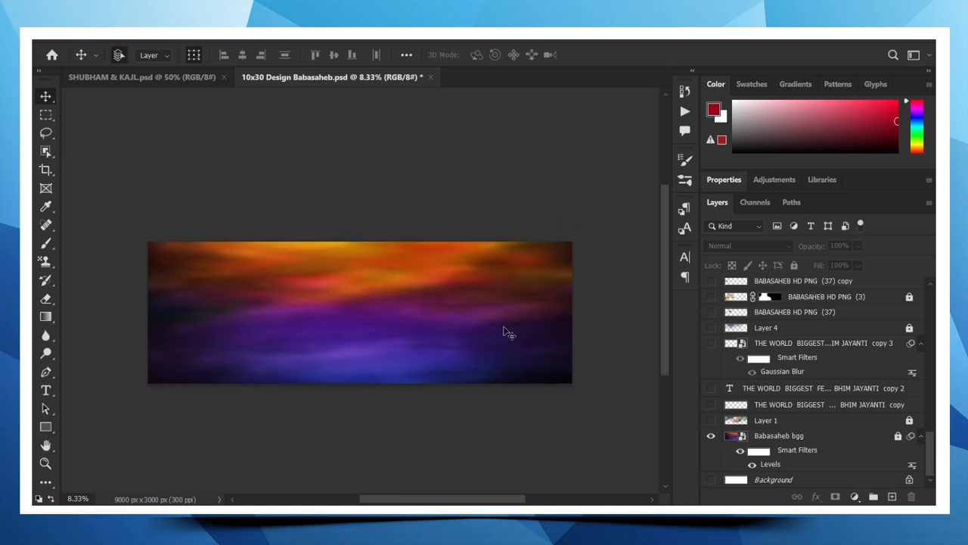
pyautogui.click(897, 437)
pyautogui.click(897, 437)
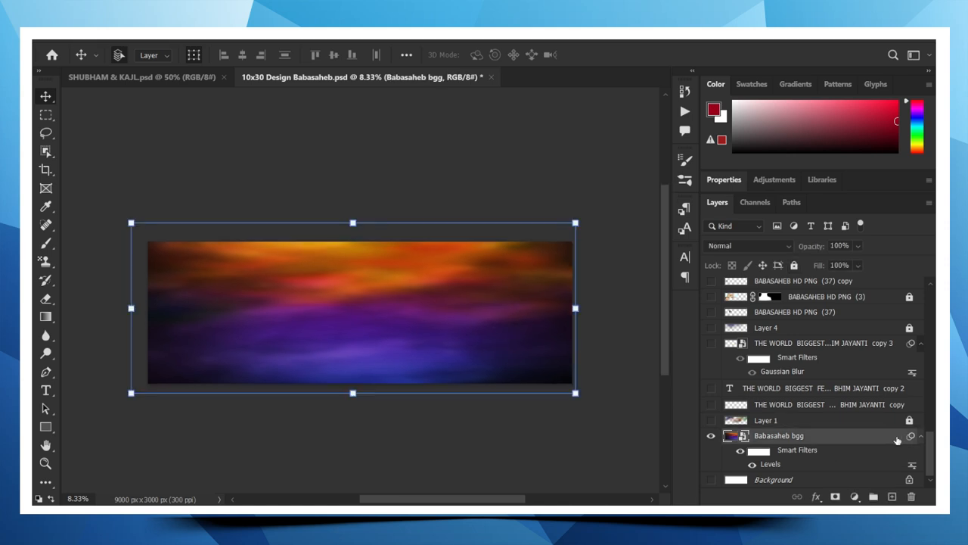
# - Try to move the Babasaheb bgg background lower on the canvas and undo the move
pyautogui.moveTo(506, 283); pyautogui.dragTo(497, 326)
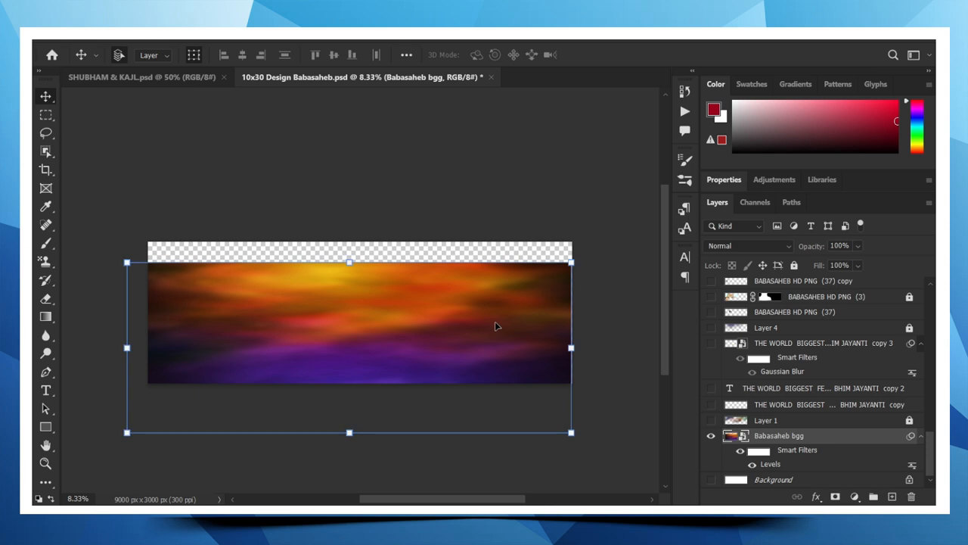
pyautogui.hotkey('ctrl', 'z')
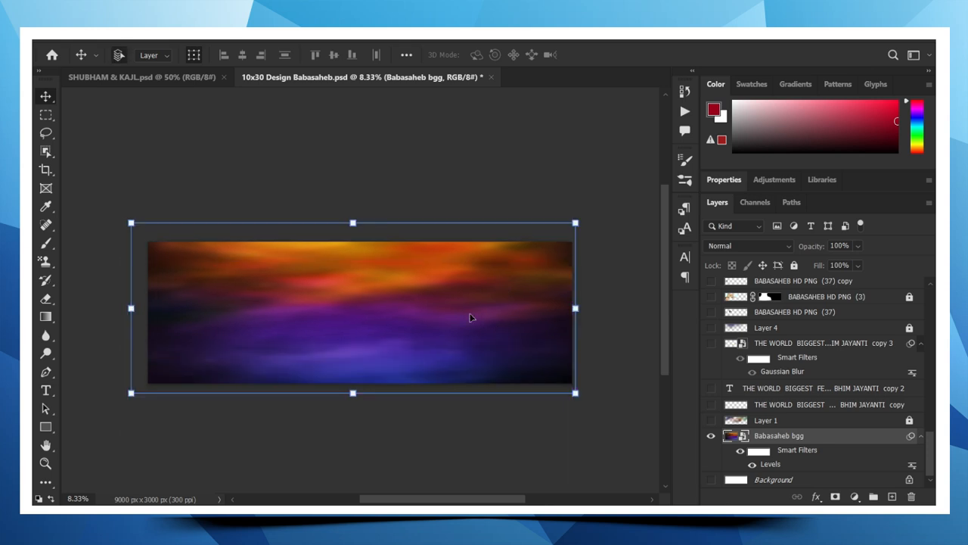
pyautogui.moveTo(390, 339); pyautogui.dragTo(361, 243)
pyautogui.moveTo(465, 290)
pyautogui.mouseDown()
pyautogui.moveTo(510, 277)
pyautogui.moveTo(466, 293)
pyautogui.mouseUp()
# - Show Layer 1 over the background and try to move its blurred colour patches
pyautogui.click(709, 422)
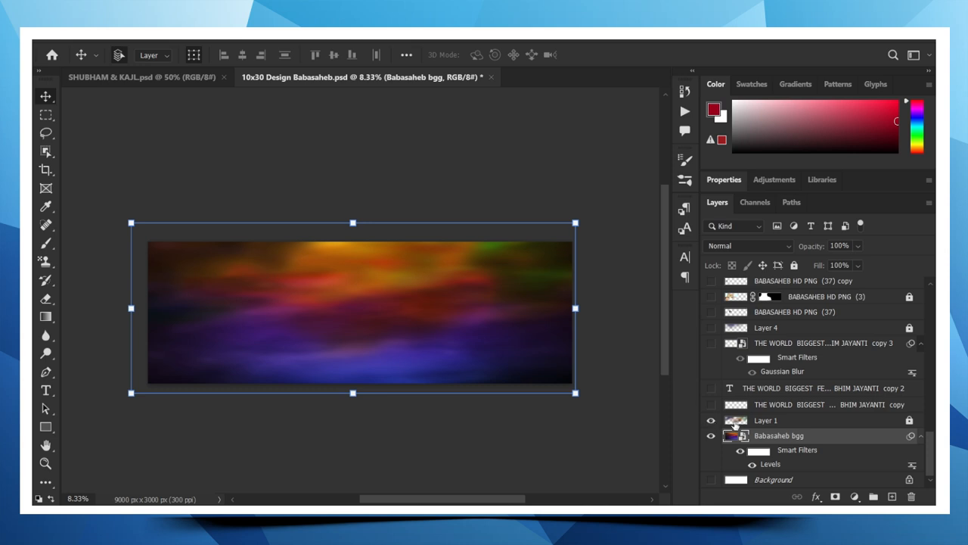
pyautogui.click(735, 424)
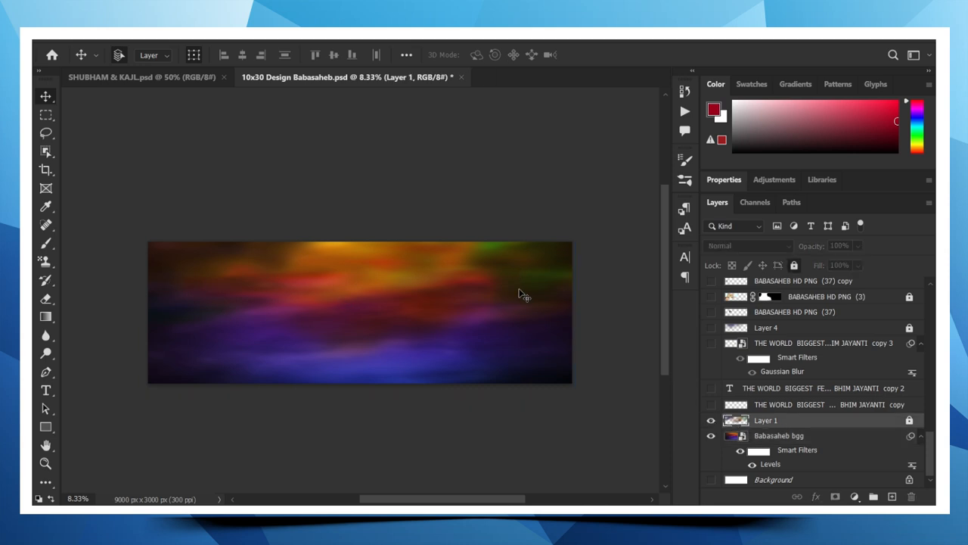
pyautogui.moveTo(519, 289); pyautogui.dragTo(553, 282)
pyautogui.hotkey('ctrl', 'z')
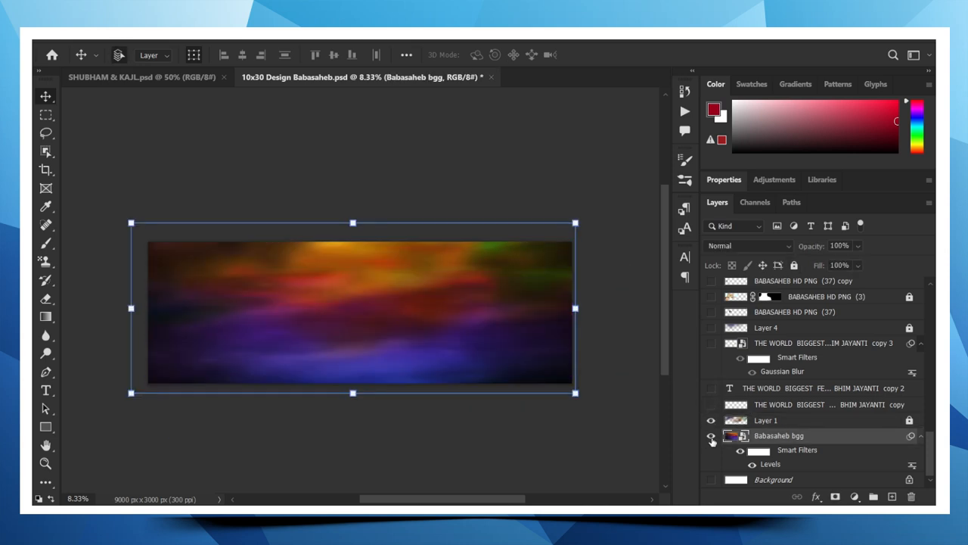
# - Hide the Babasaheb bgg layer to inspect Layer 1 on its own, and restore both layers' visibility
pyautogui.click(712, 437)
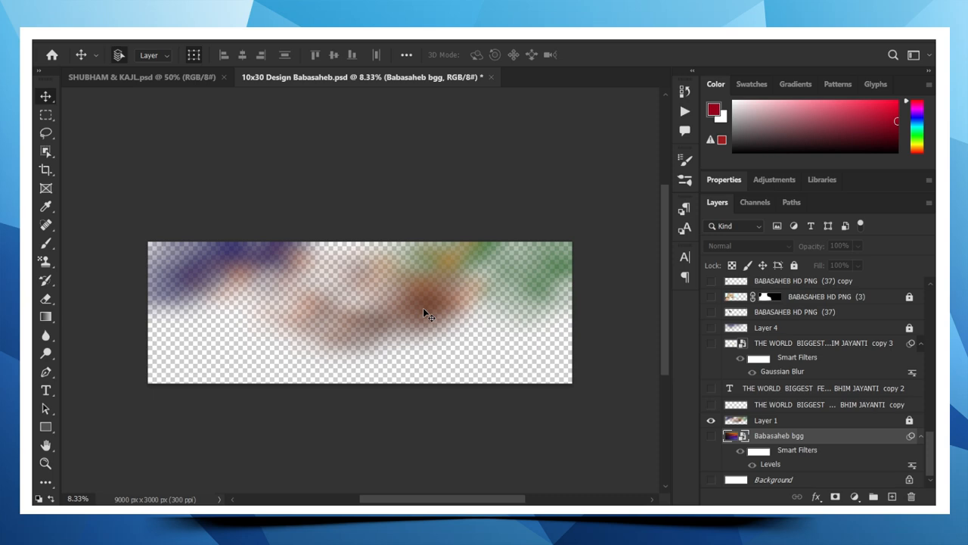
pyautogui.scroll(-1, 423, 309)
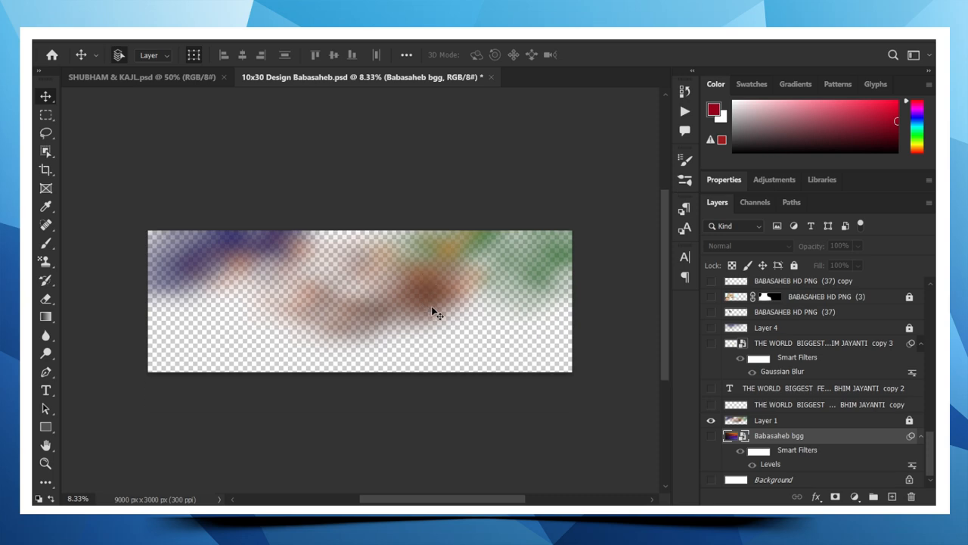
pyautogui.click(432, 307)
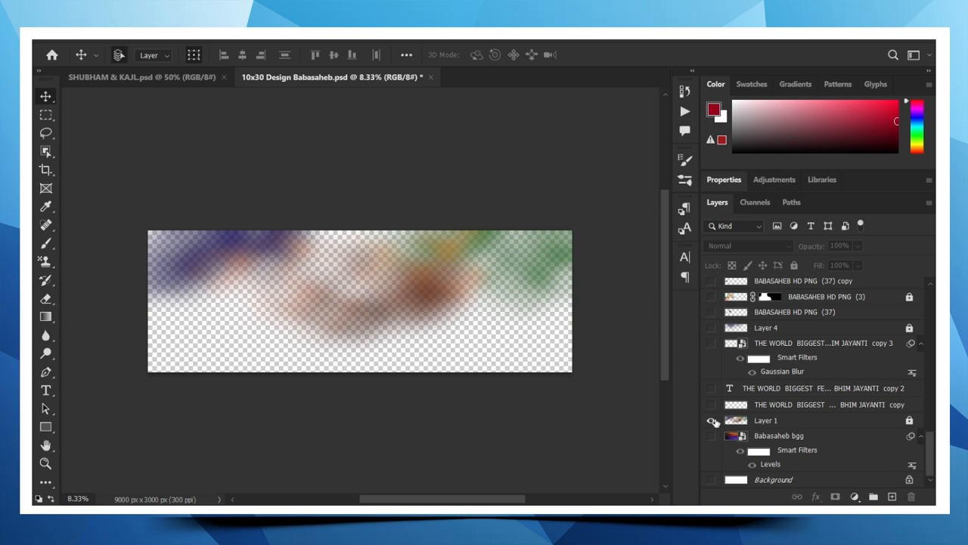
pyautogui.click(714, 421)
pyautogui.click(711, 436)
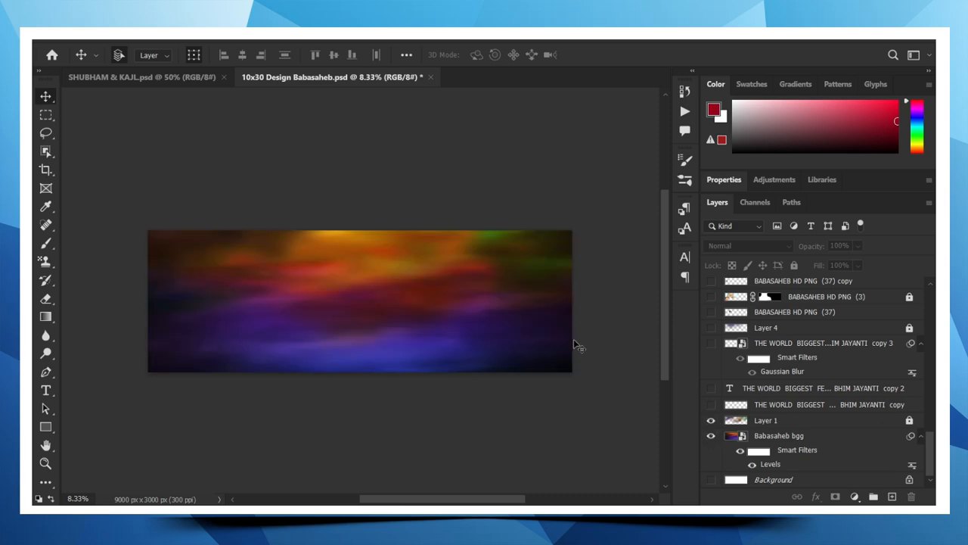
# - Show the three THE WORLD BIGGEST FESTIVAL BHIM JAYANTI layers: copy, copy 2 and copy 3
pyautogui.click(711, 405)
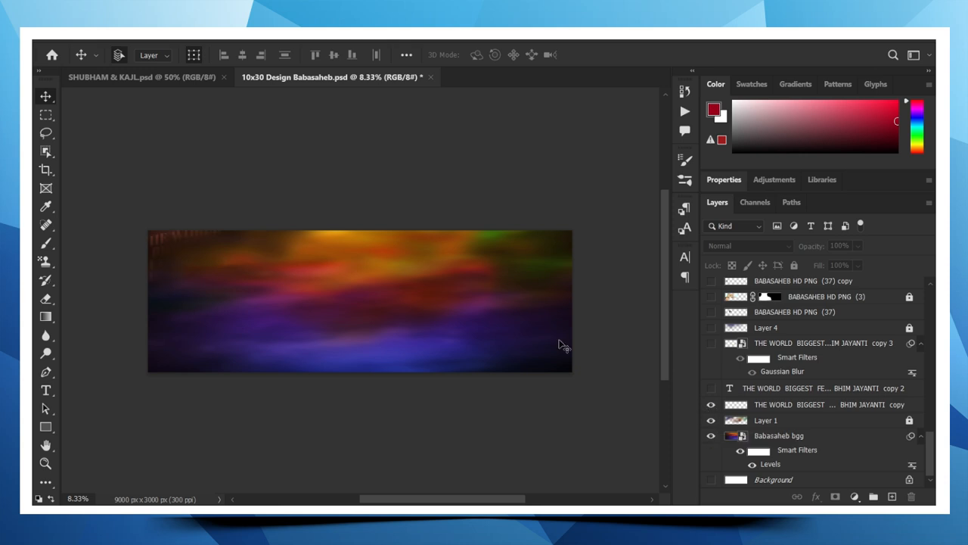
pyautogui.scroll(1, 530, 340)
pyautogui.click(190, 270)
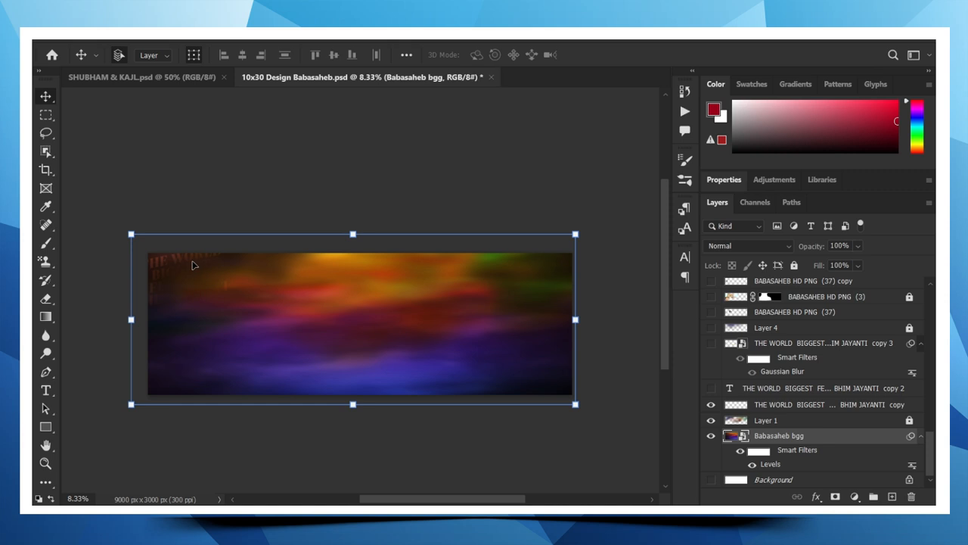
pyautogui.click(245, 189)
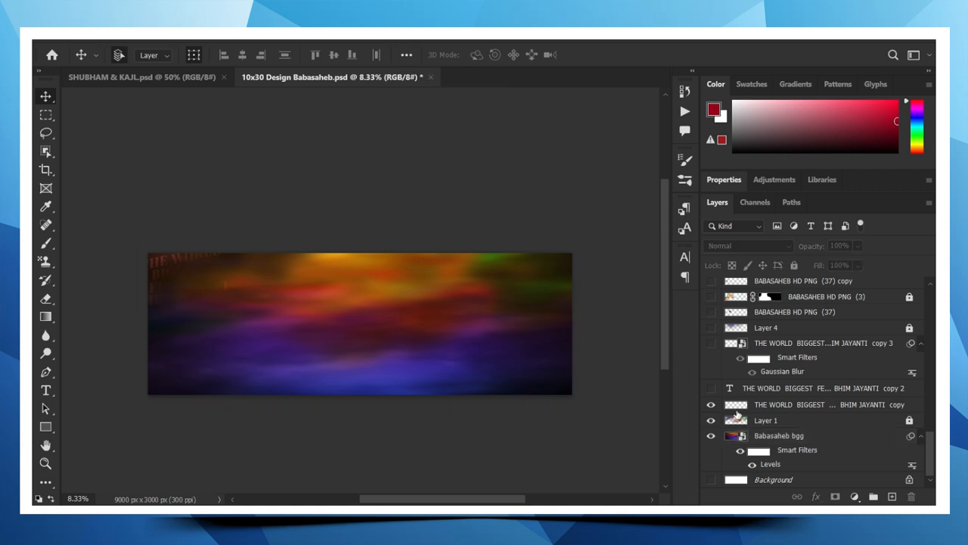
pyautogui.click(711, 388)
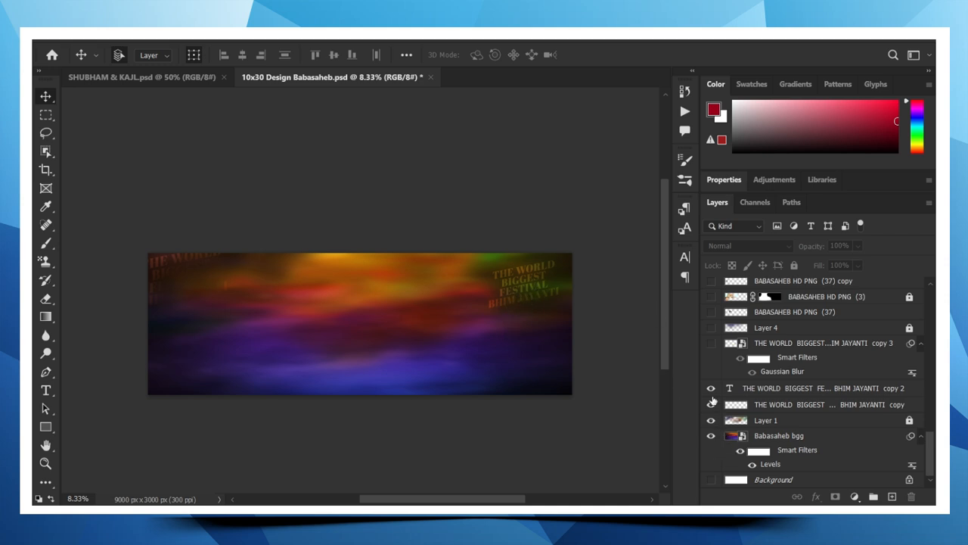
pyautogui.click(711, 345)
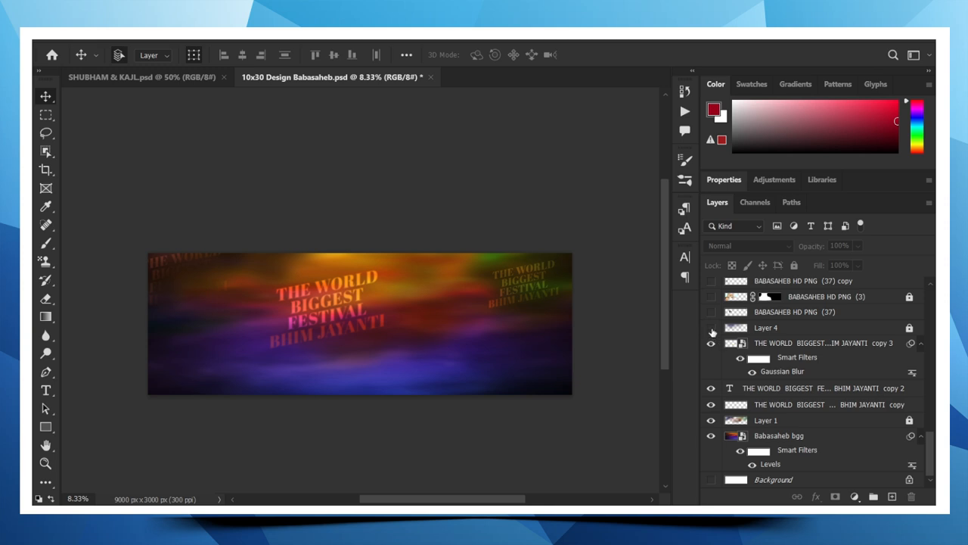
# - Show Layer 4 and the BABASAHEB HD PNG (37) layer, and select the latter on the canvas
pyautogui.click(711, 328)
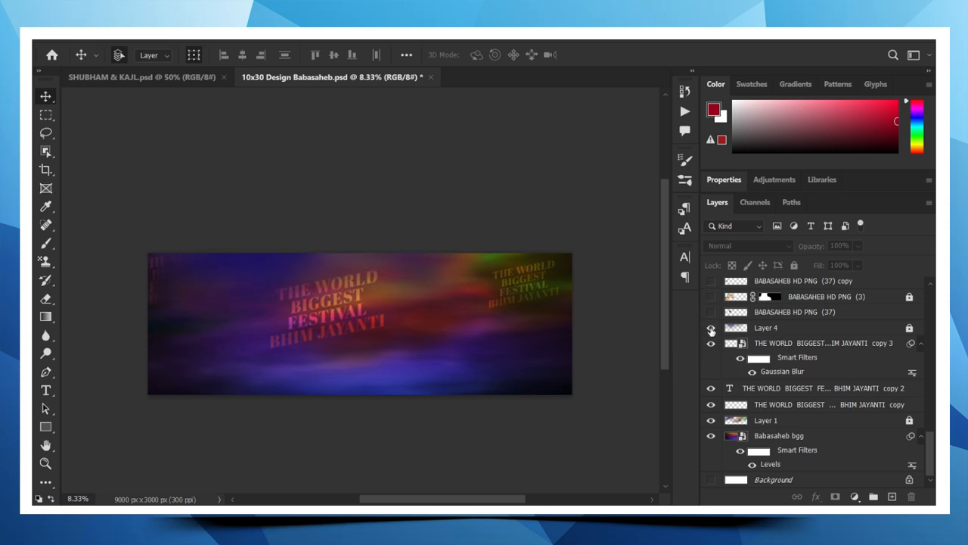
pyautogui.click(711, 312)
pyautogui.click(250, 313)
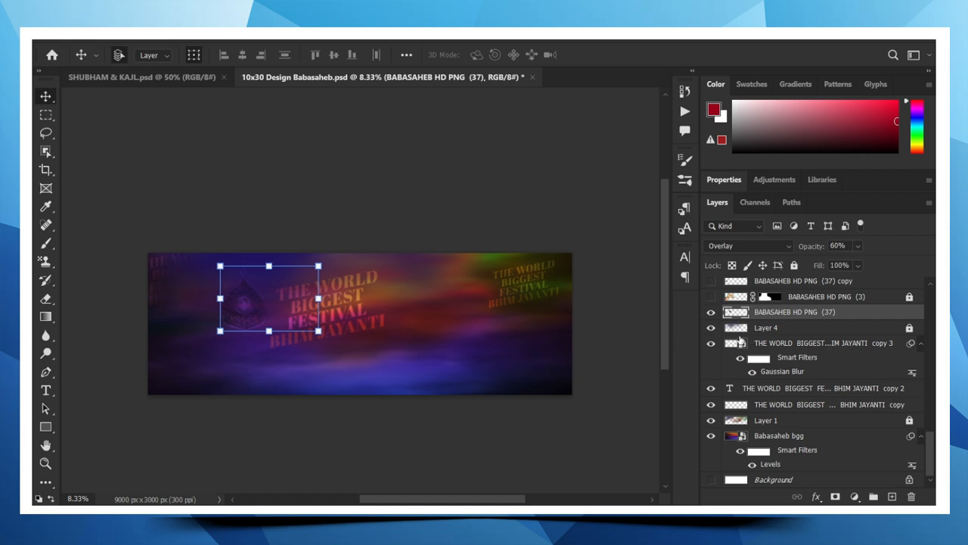
# - Show the masked BABASAHEB HD PNG (3) building, BABASAHEB HD PNG (37) copy and Layer 2
pyautogui.scroll(3, 757, 340)
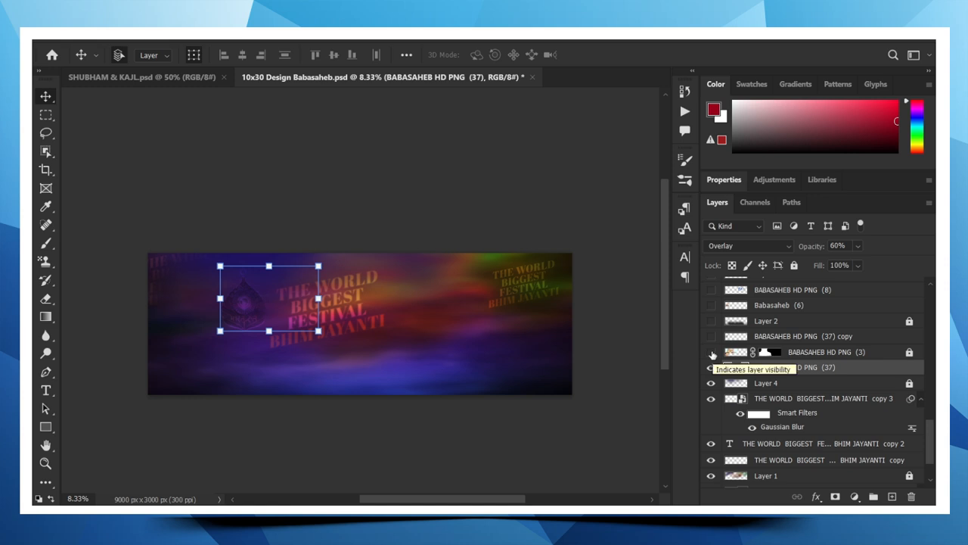
pyautogui.click(712, 352)
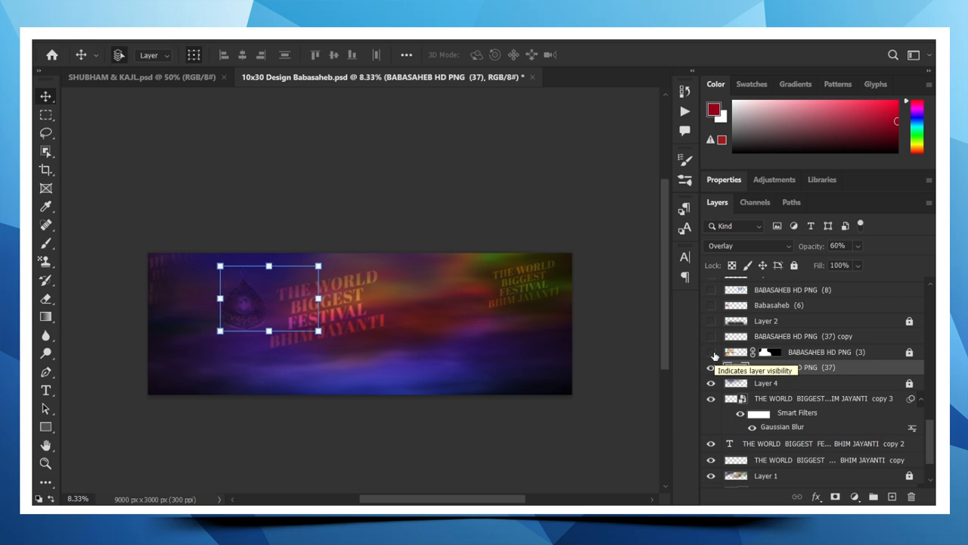
pyautogui.click(712, 352)
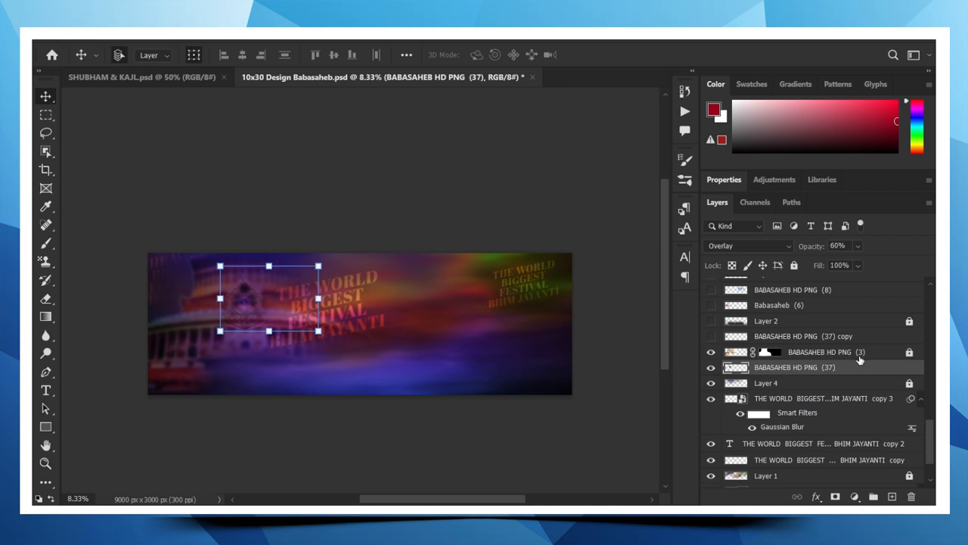
pyautogui.click(711, 336)
pyautogui.click(710, 321)
pyautogui.scroll(1, 443, 352)
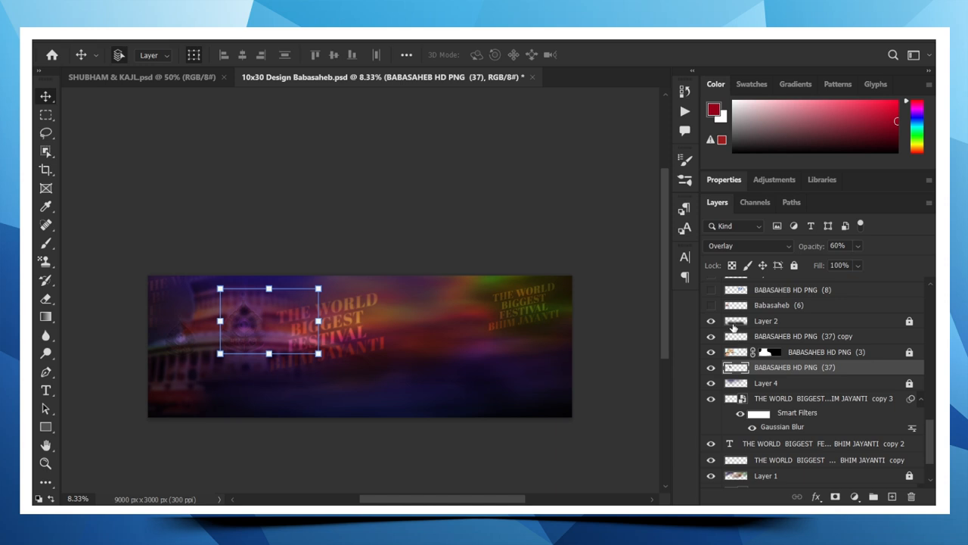
# - Move Layer 2 down past the canvas's lower edge and toggle its visibility to compare the banner without it
pyautogui.click(733, 326)
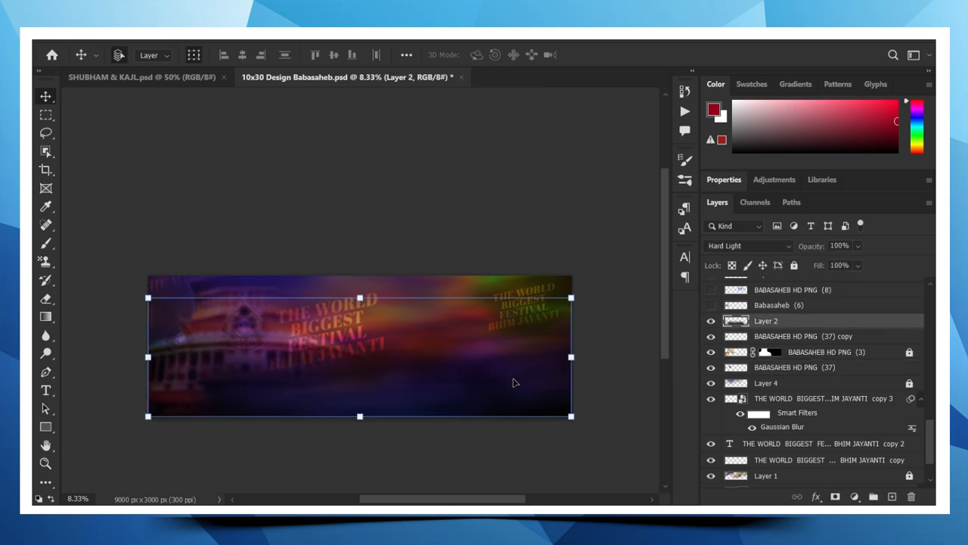
pyautogui.moveTo(513, 383); pyautogui.dragTo(454, 432)
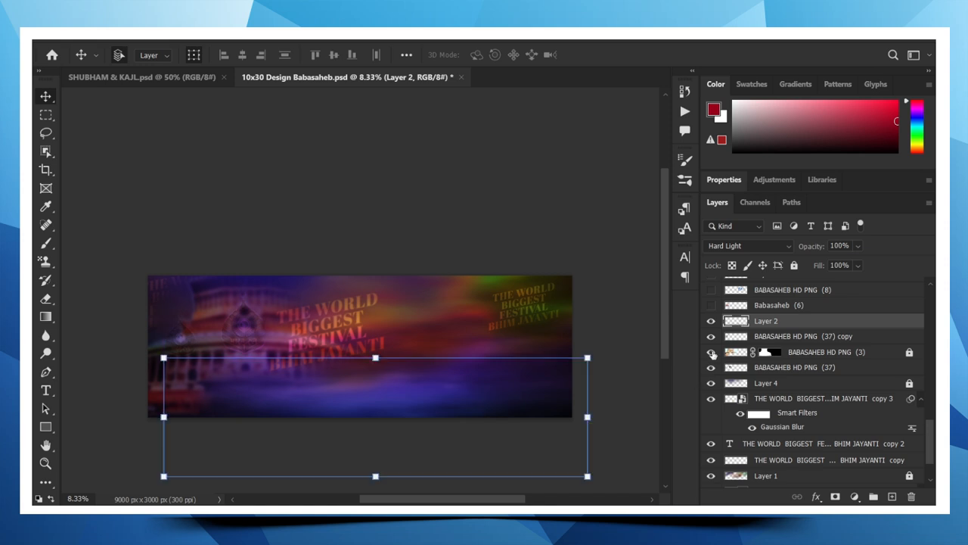
pyautogui.click(710, 321)
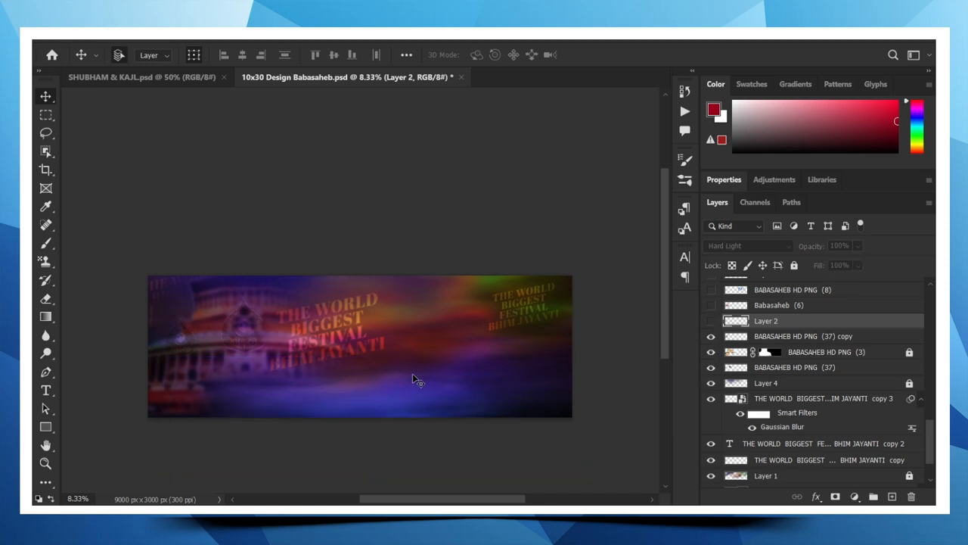
pyautogui.click(712, 320)
# - Try to move the background image upward, undo the move and deselect the layer
pyautogui.moveTo(554, 405); pyautogui.dragTo(534, 363)
pyautogui.hotkey('ctrl', 'z')
pyautogui.hotkey('ctrl', 'z')
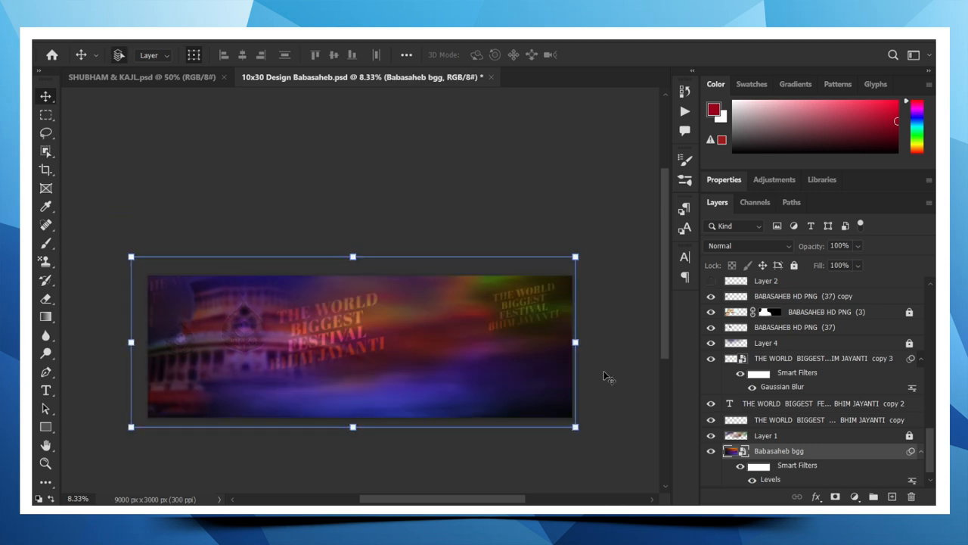
pyautogui.click(622, 376)
pyautogui.scroll(3, 747, 318)
pyautogui.scroll(-3, 725, 380)
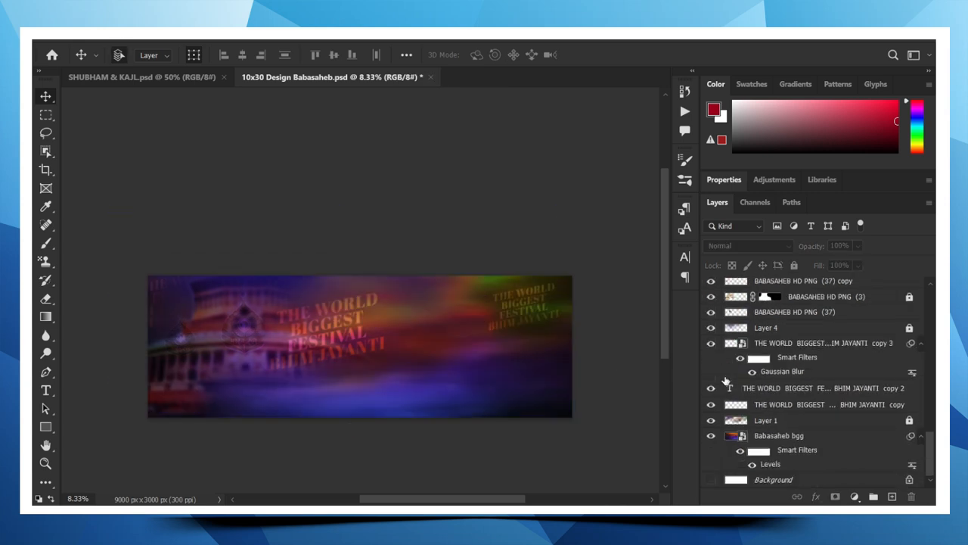
# - Undo the last hiding and moving of Layer 2, restoring the dark shading over the banner's lower part
pyautogui.click(46, 244)
pyautogui.scroll(2, 802, 330)
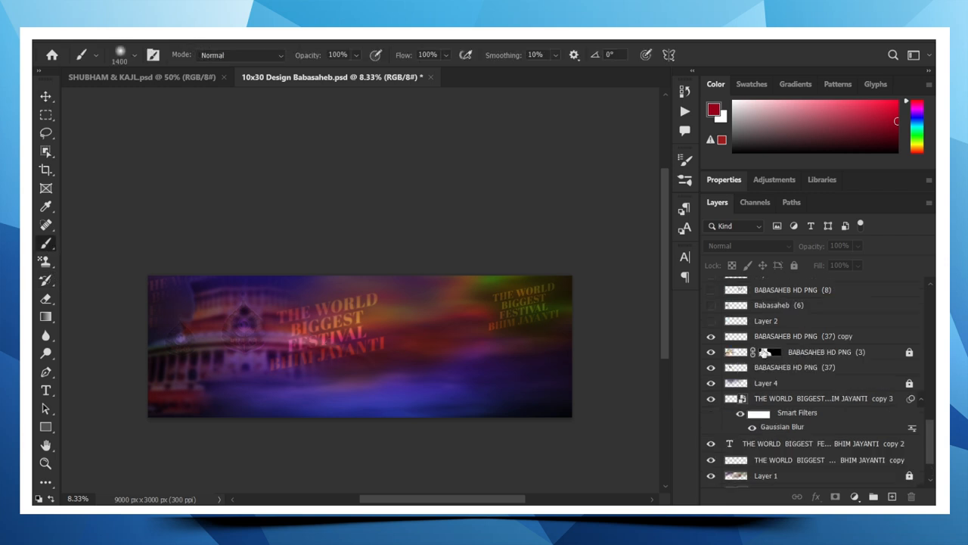
pyautogui.hotkey('ctrl', 'z')
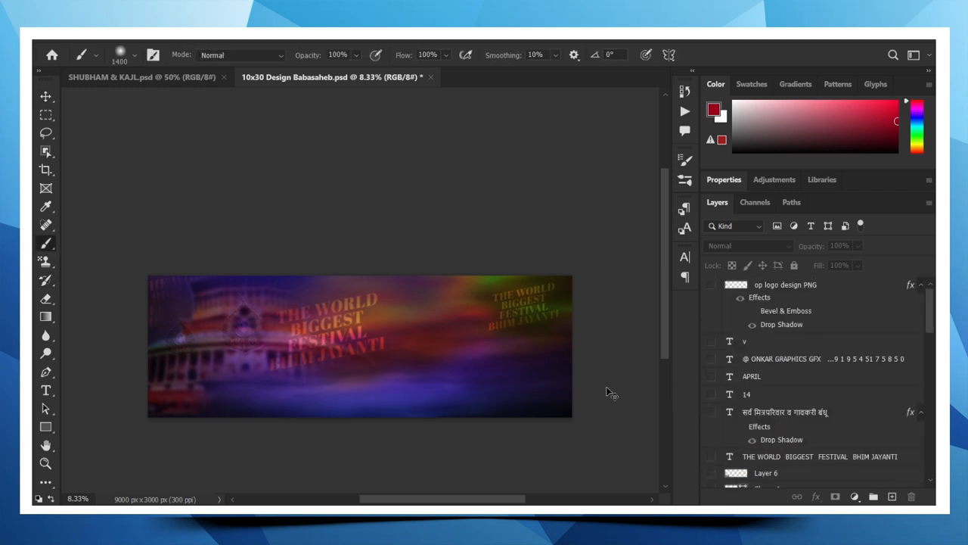
pyautogui.hotkey('ctrl', 'z')
pyautogui.click(454, 380)
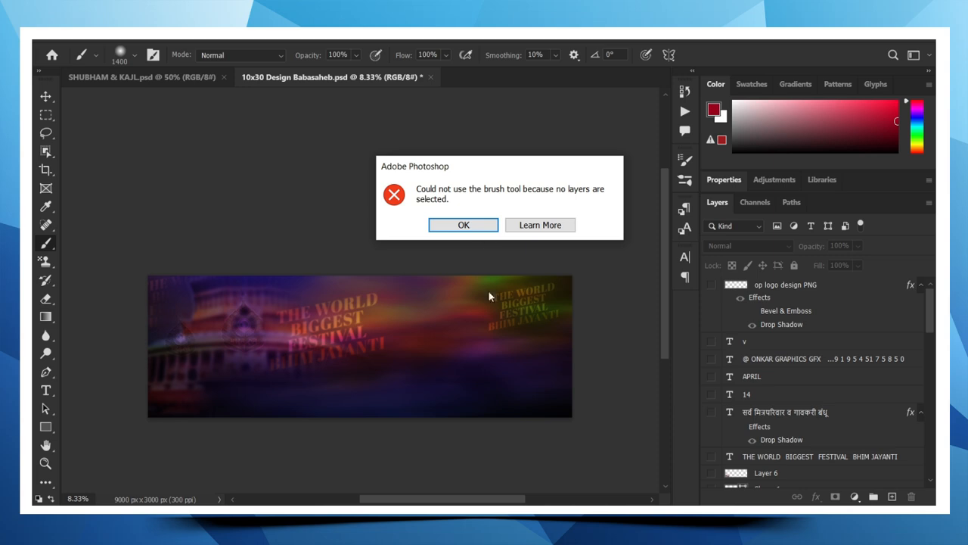
pyautogui.click(486, 230)
pyautogui.click(45, 96)
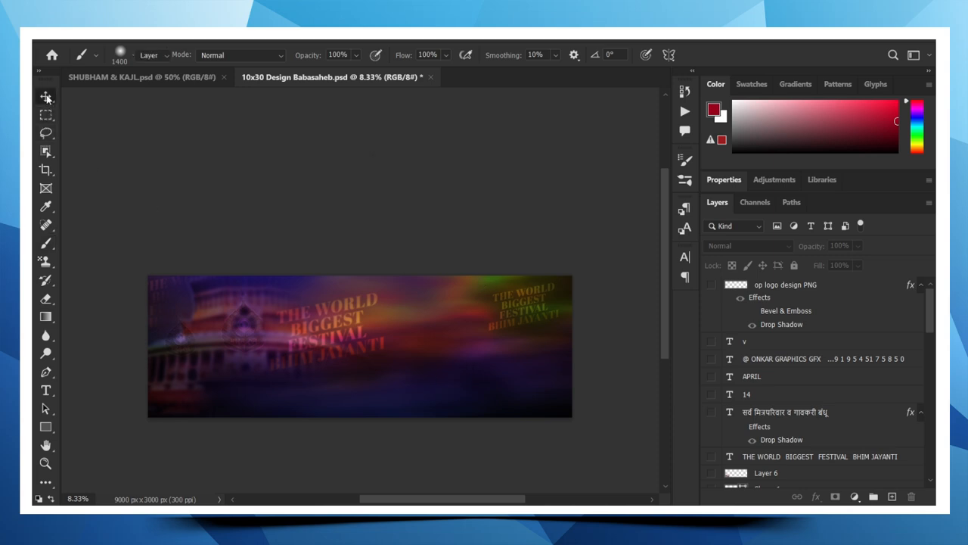
# - Add a new empty layer directly above Layer 2 and set the Brush tool's foreground colour to black
pyautogui.click(477, 393)
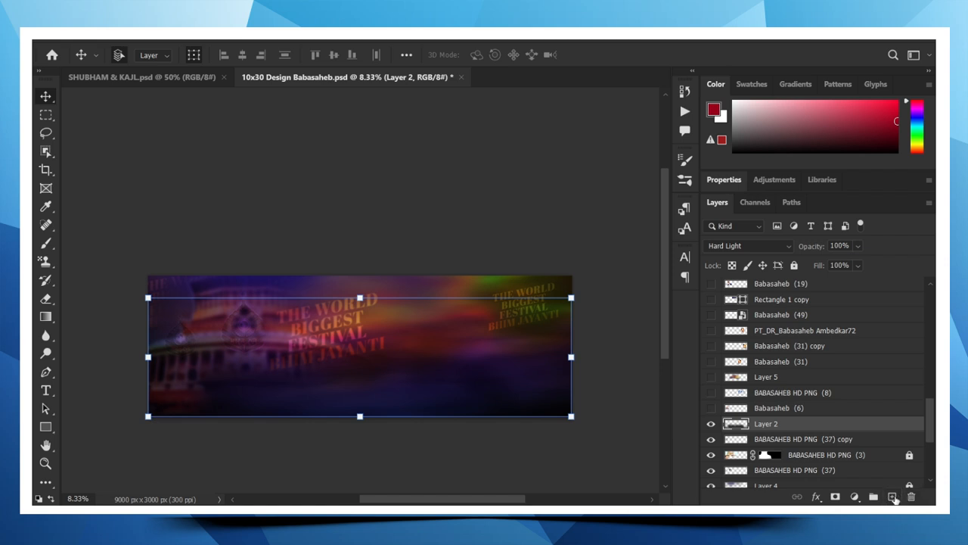
pyautogui.click(893, 496)
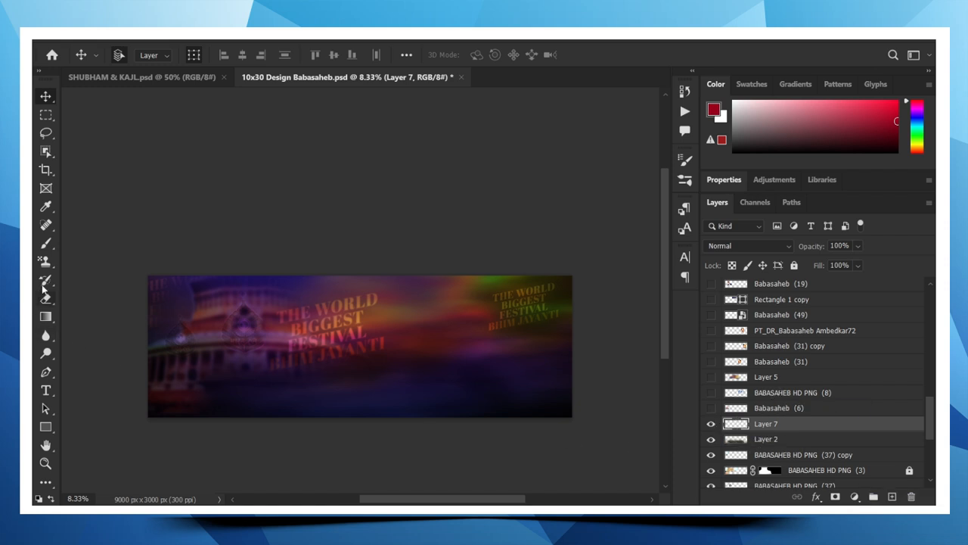
pyautogui.click(45, 243)
pyautogui.click(761, 85)
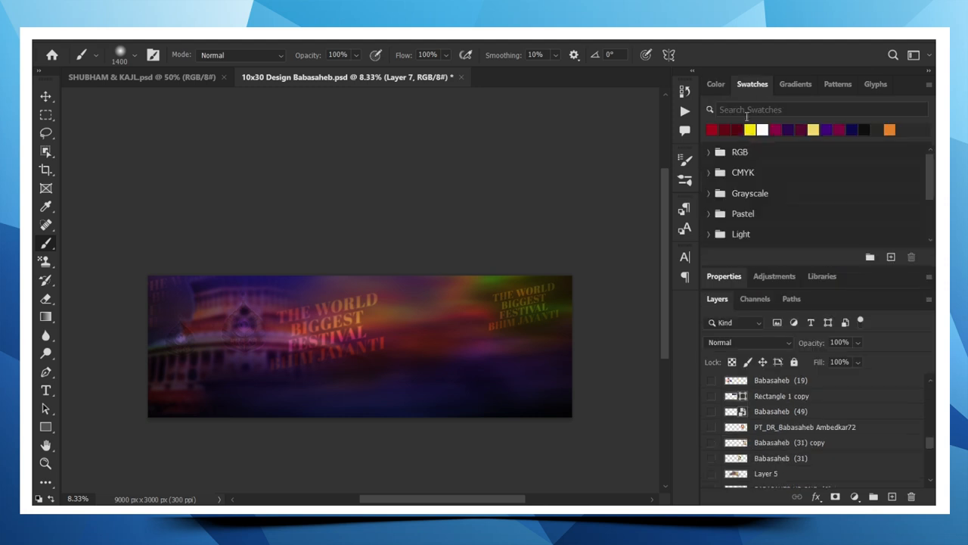
pyautogui.click(715, 84)
pyautogui.scroll(-2, 530, 369)
# - Paint soft black spots with the 1400 px brush across the lower middle and lower right of the banner
pyautogui.click(500, 311)
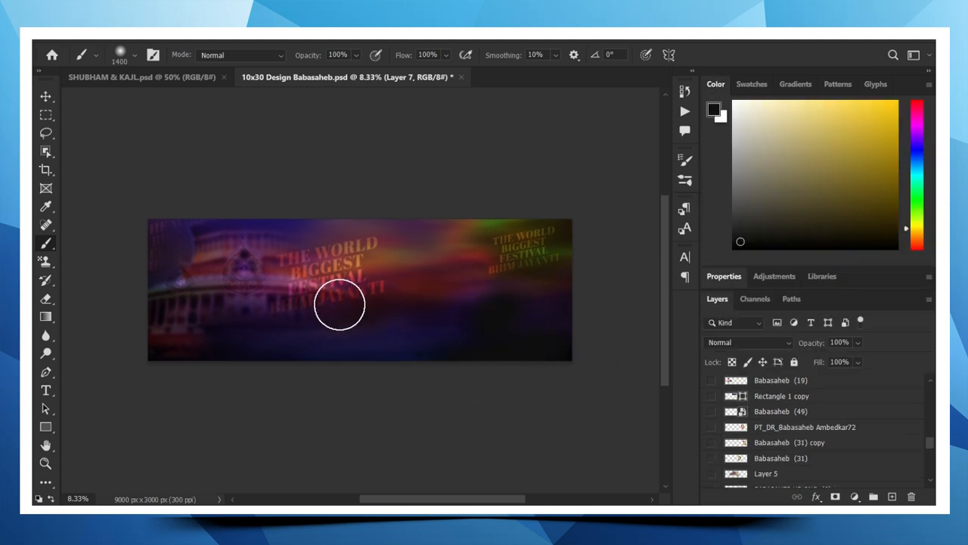
pyautogui.click(366, 302)
pyautogui.click(345, 300)
pyautogui.scroll(1, 47, 98)
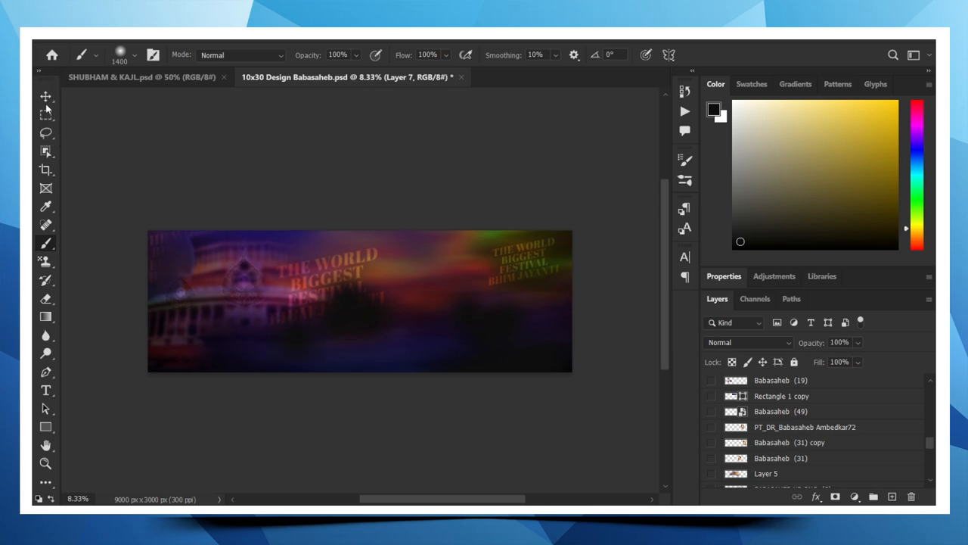
# - Preview the blend modes on the black painted layer and delete that layer
pyautogui.click(46, 97)
pyautogui.click(728, 345)
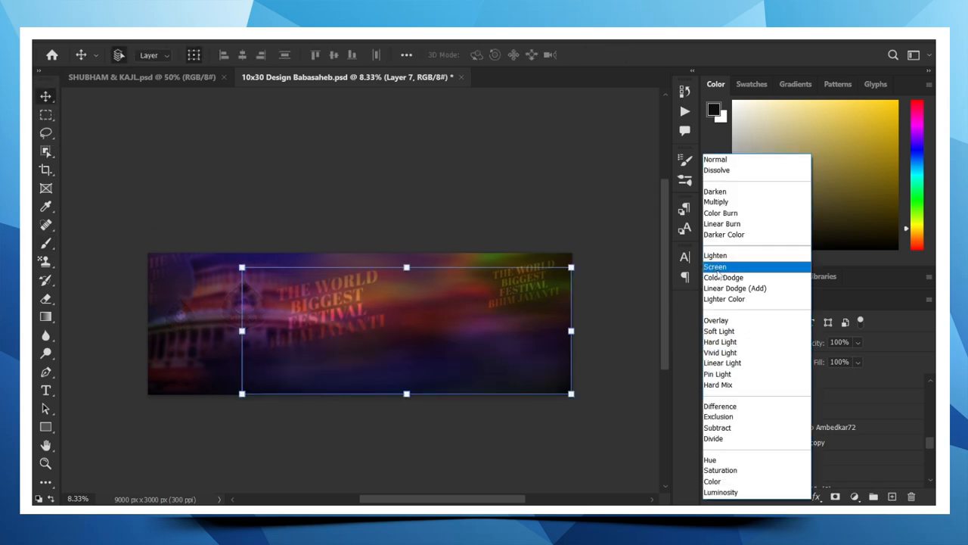
pyautogui.click(616, 330)
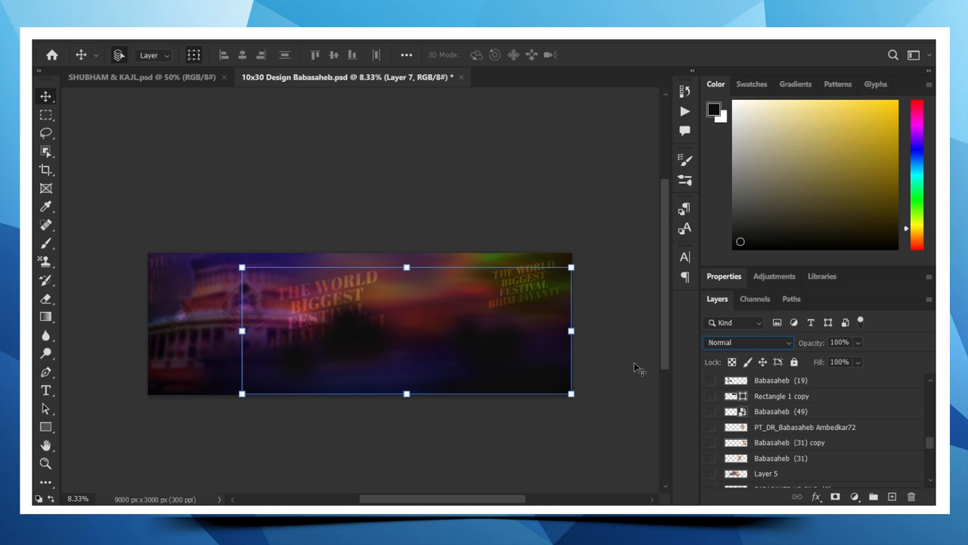
pyautogui.click(581, 374)
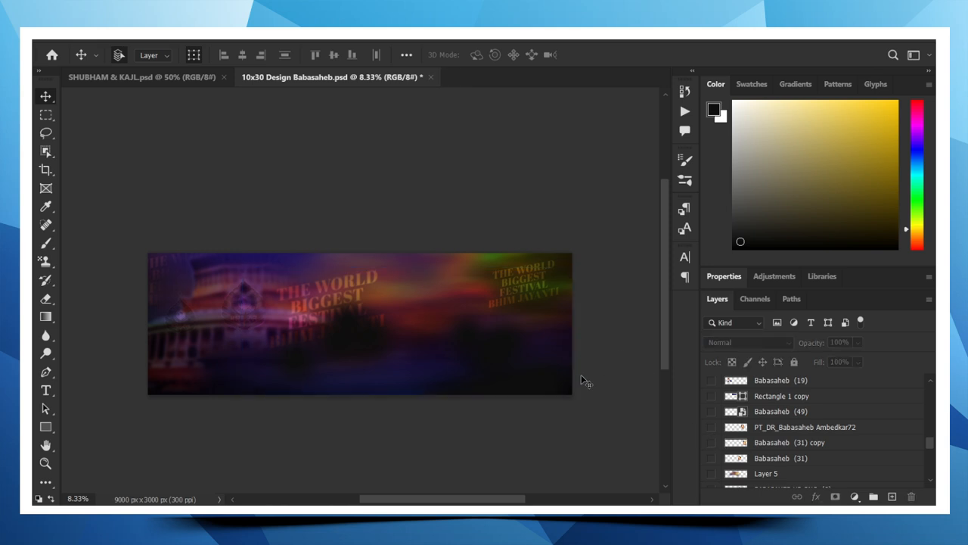
pyautogui.click(545, 378)
pyautogui.press('Delete')
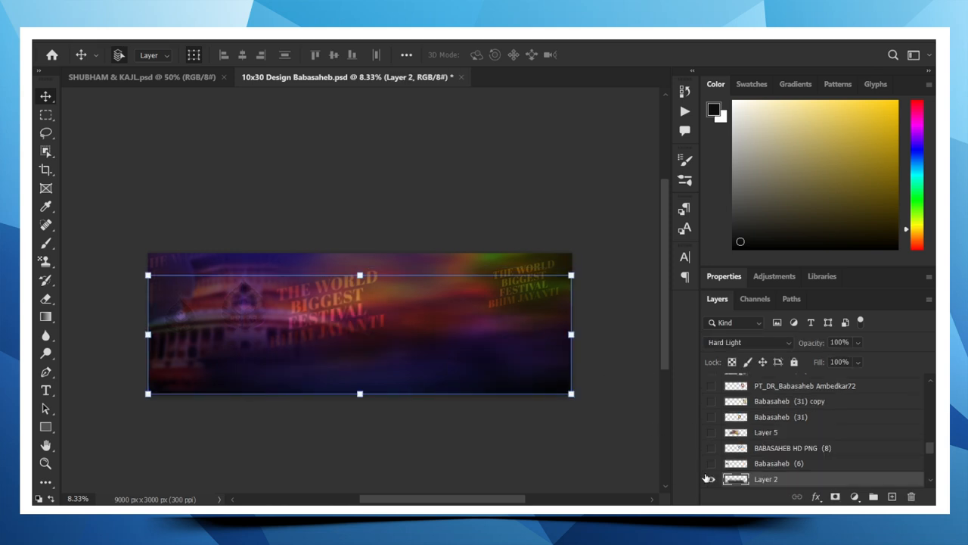
# - Show the Babasaheb (6) portrait layer and bring it into close view with no layer selected
pyautogui.click(710, 463)
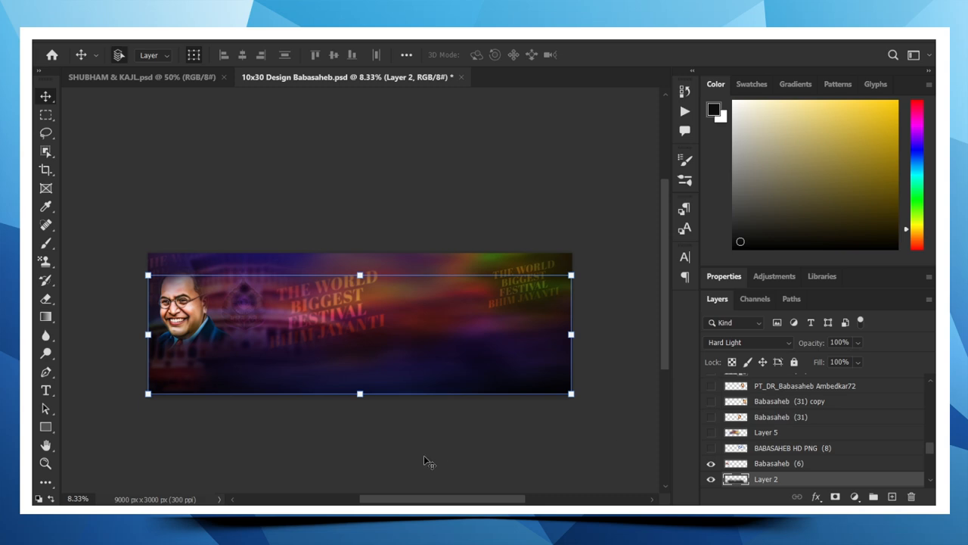
pyautogui.click(344, 434)
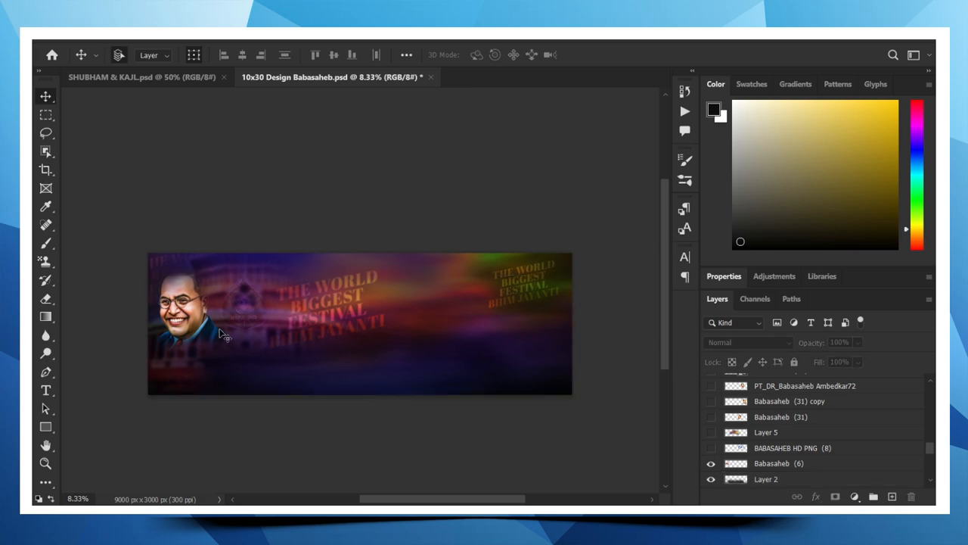
pyautogui.hotkey('ctrl', '+')
pyautogui.hotkey('ctrl', '+')
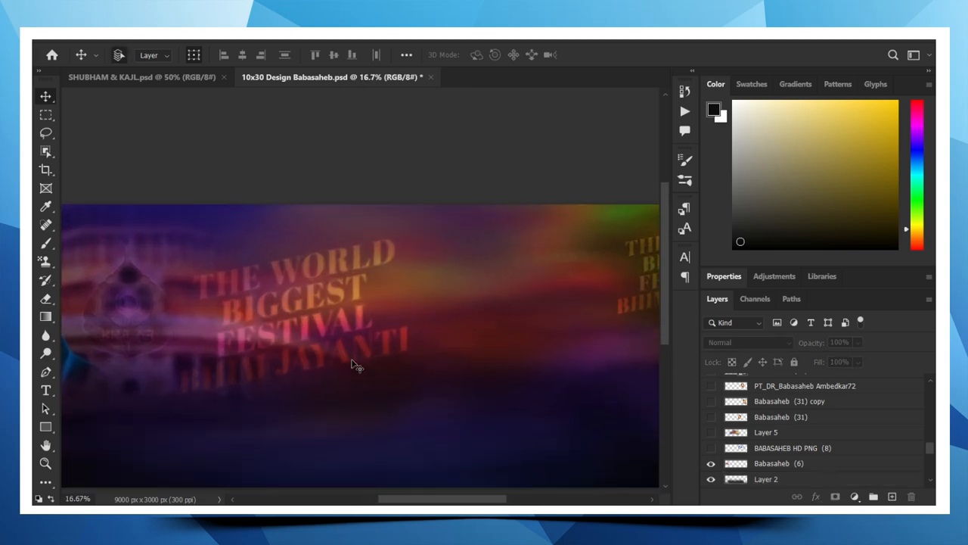
pyautogui.scroll(-1, 354, 365)
pyautogui.moveTo(456, 500); pyautogui.dragTo(404, 499)
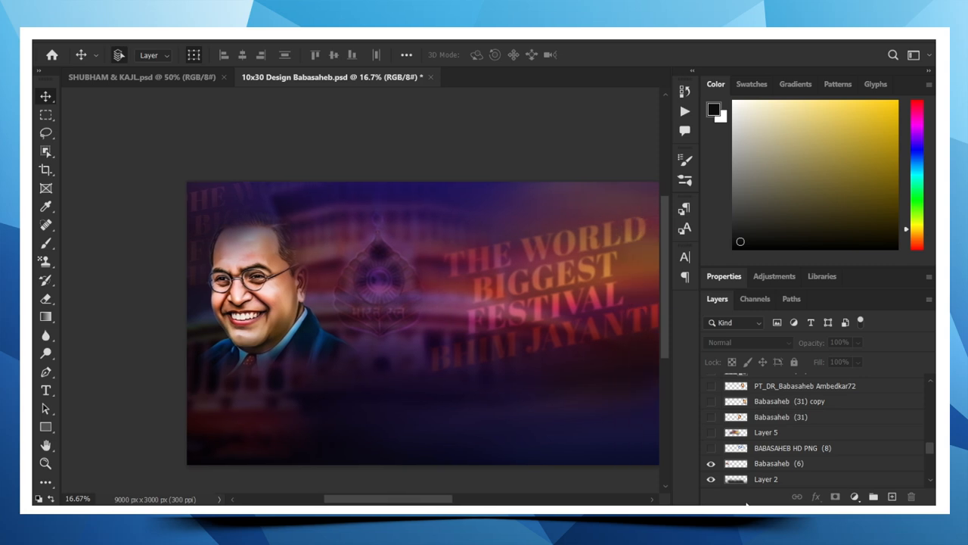
pyautogui.scroll(-3, 704, 453)
pyautogui.scroll(2, 708, 452)
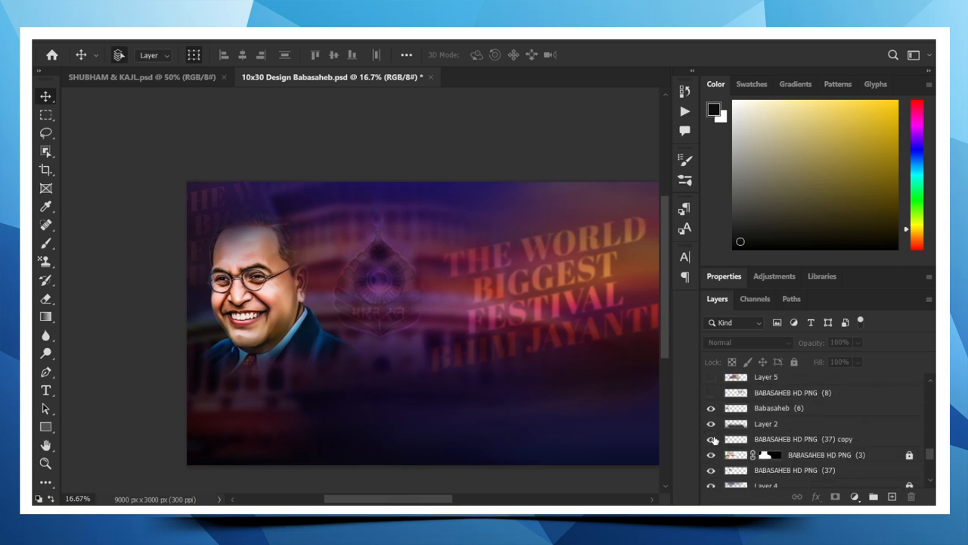
# - Show the BABASAHEB HD PNG (8) wheel layer and select it to locate it on the banner
pyautogui.click(710, 392)
pyautogui.click(743, 393)
pyautogui.moveTo(435, 499)
pyautogui.mouseDown()
pyautogui.moveTo(529, 502)
pyautogui.moveTo(493, 501)
pyautogui.mouseUp()
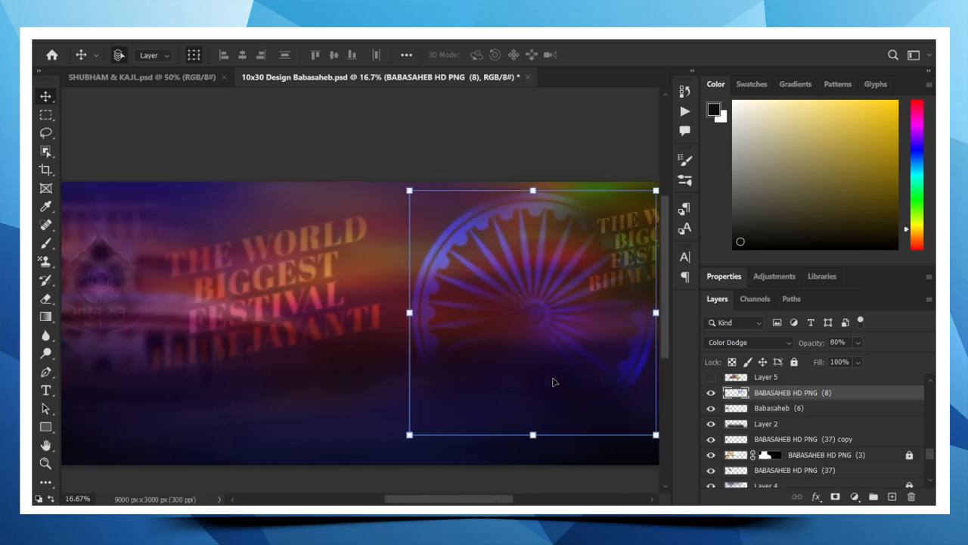
pyautogui.moveTo(506, 501); pyautogui.dragTo(515, 502)
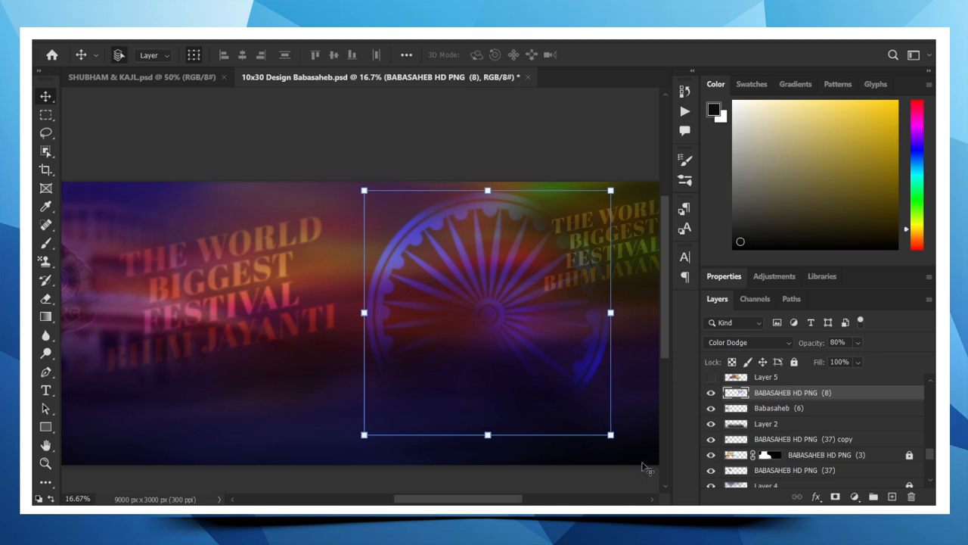
# - Show the red and orange glow on Layer 5 and select that layer to view its extent
pyautogui.scroll(3, 707, 438)
pyautogui.click(711, 433)
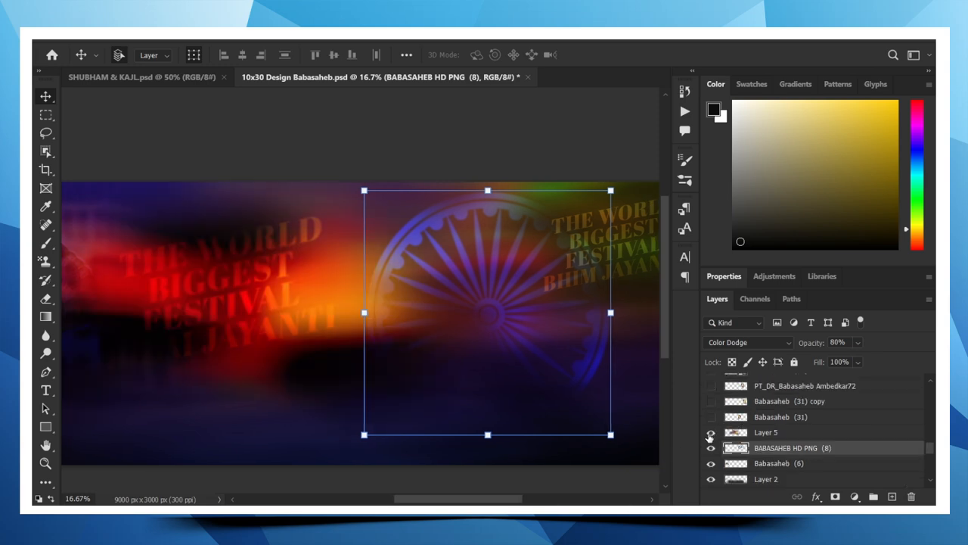
pyautogui.click(737, 434)
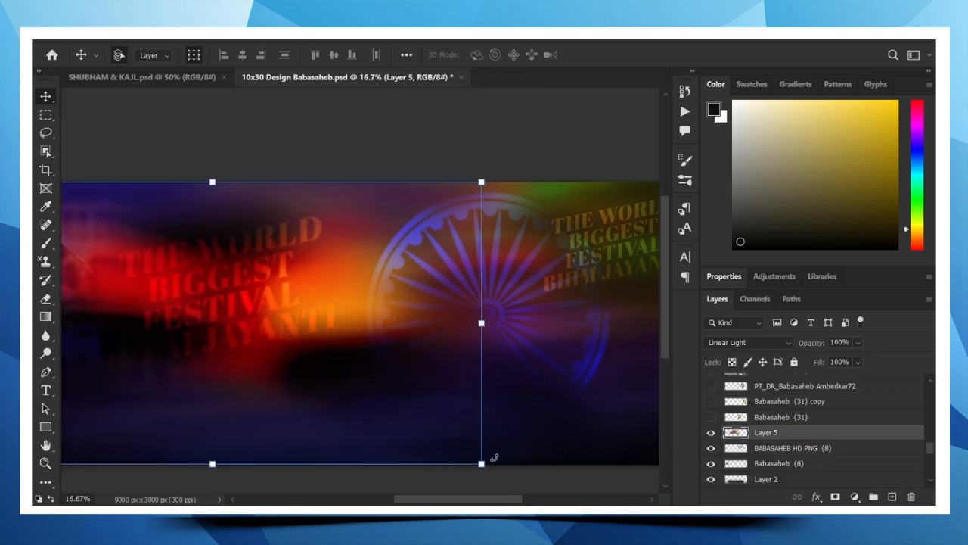
pyautogui.hscroll(-5, 499, 391)
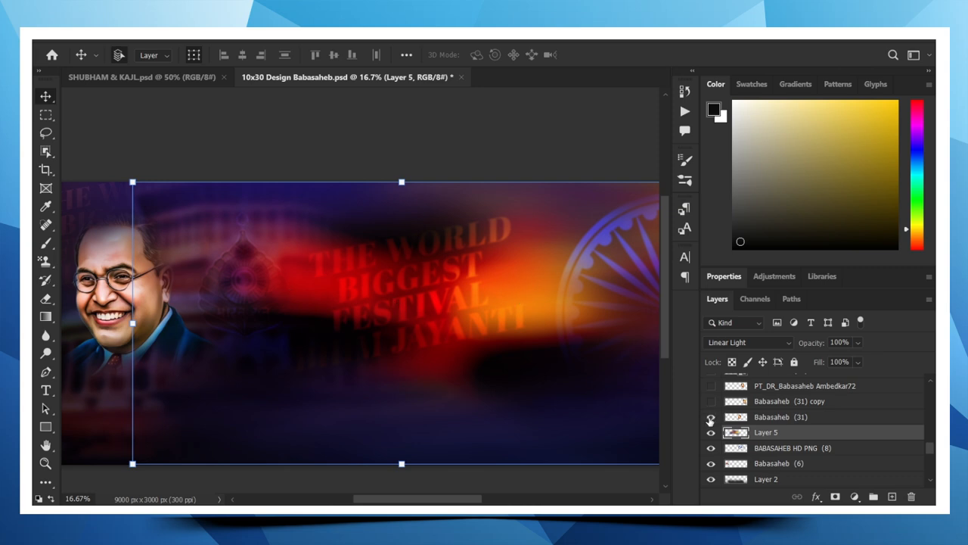
# - Show the Babasaheb (31) and Babasaheb (31) copy portraits and deselect Layer 5
pyautogui.moveTo(711, 419); pyautogui.dragTo(711, 402)
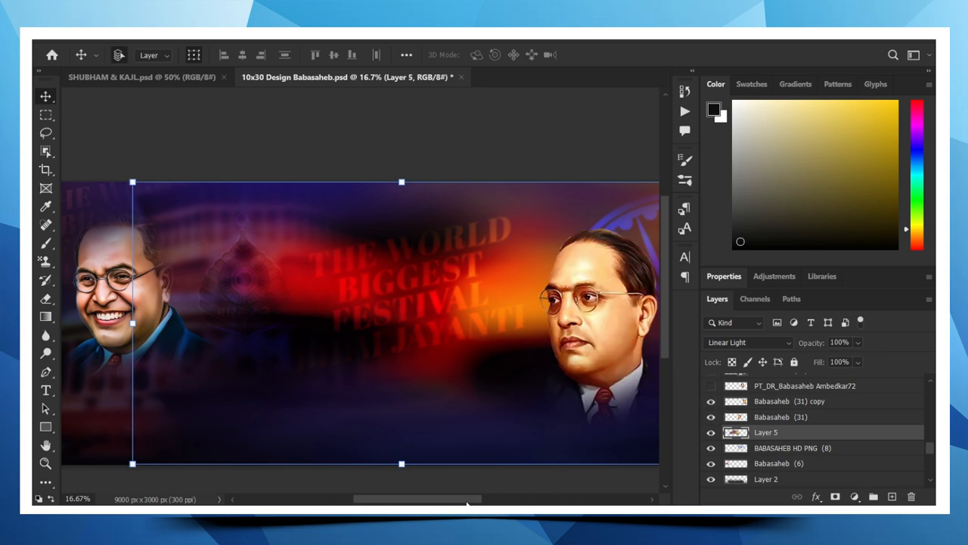
pyautogui.moveTo(467, 503); pyautogui.dragTo(521, 503)
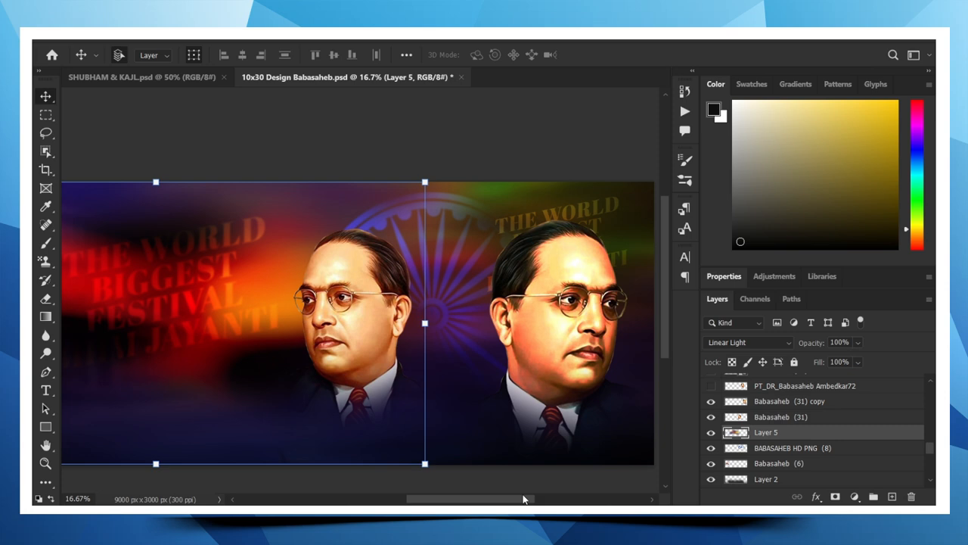
pyautogui.click(519, 142)
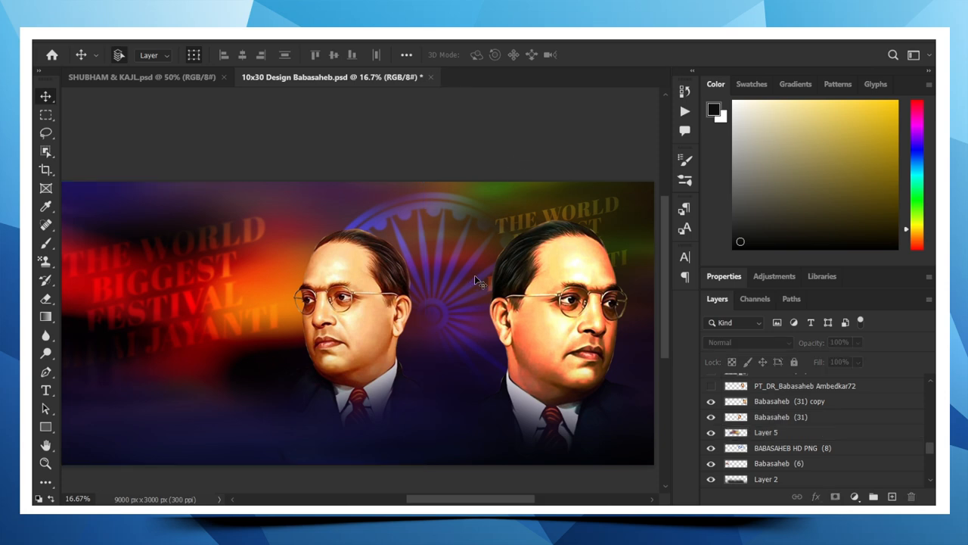
# - Show the PT_DR_Babasaheb Ambedkar72 portrait and the seated Babasaheb (49) figure, inspecting the portrait's bounds before deselecting it
pyautogui.click(711, 386)
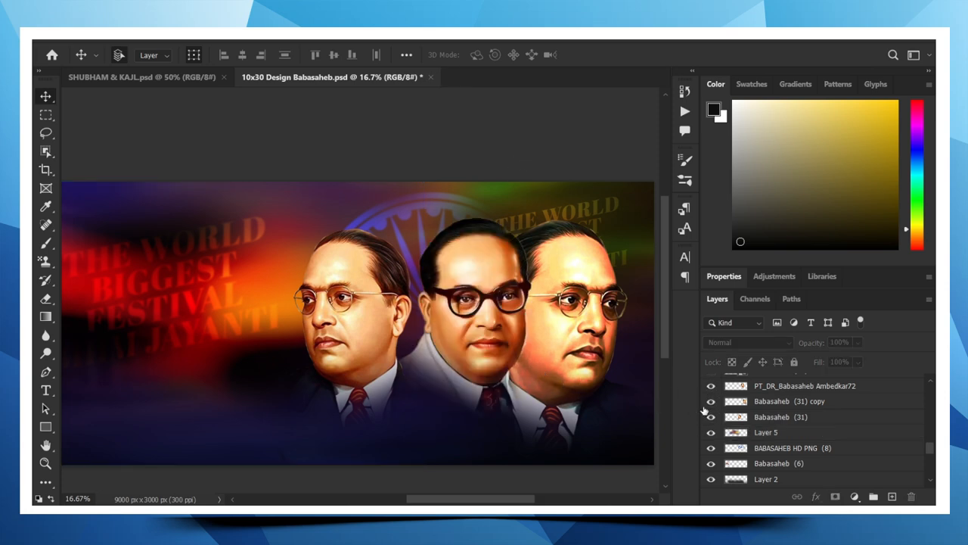
pyautogui.scroll(3, 747, 414)
pyautogui.click(711, 426)
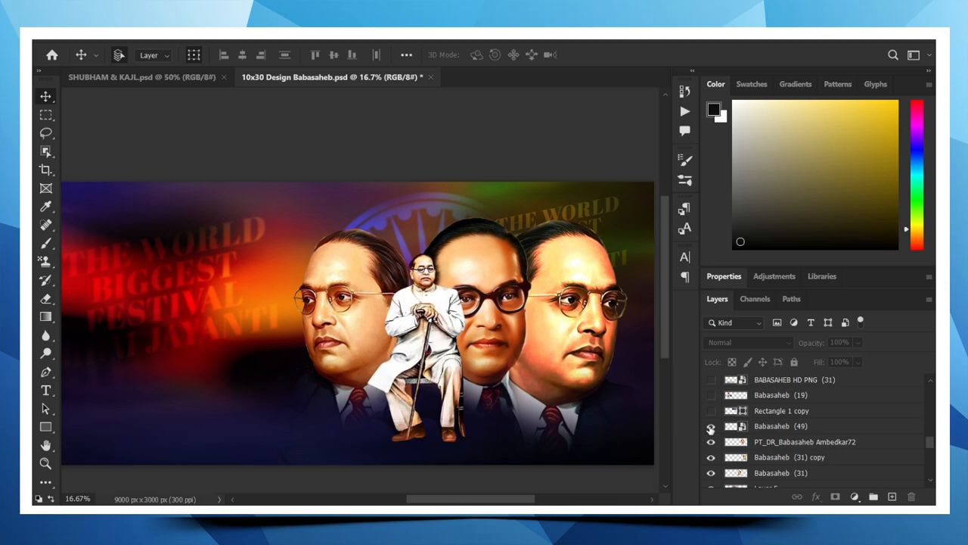
pyautogui.click(810, 442)
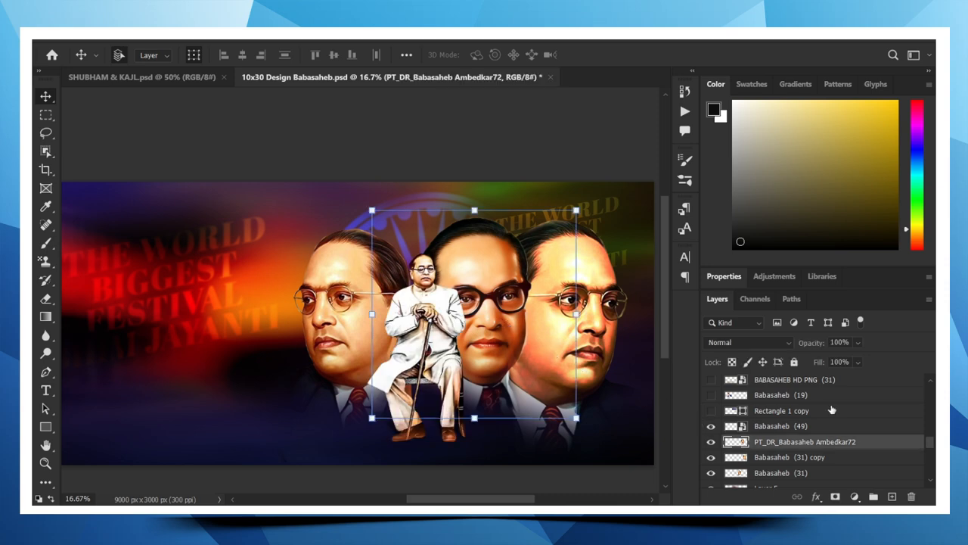
pyautogui.scroll(-5, 819, 407)
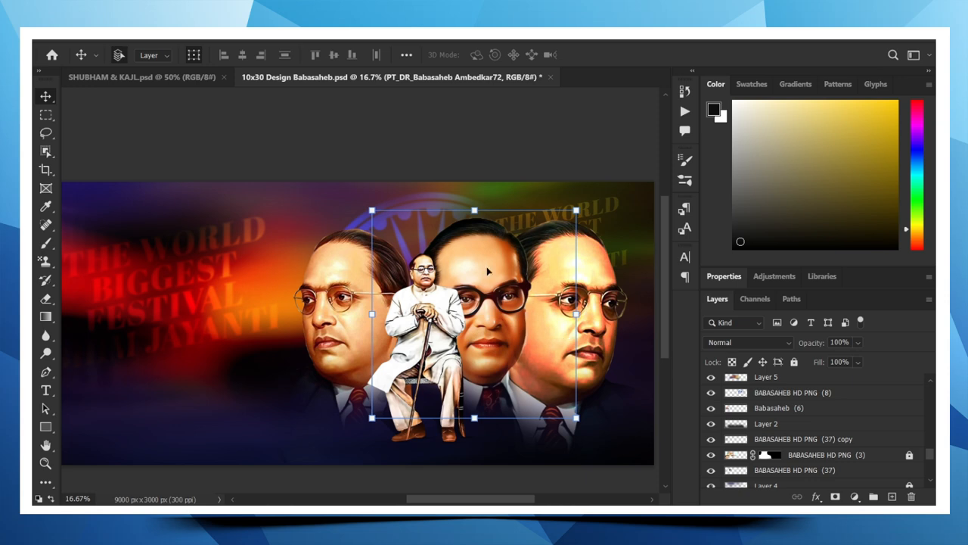
pyautogui.click(465, 174)
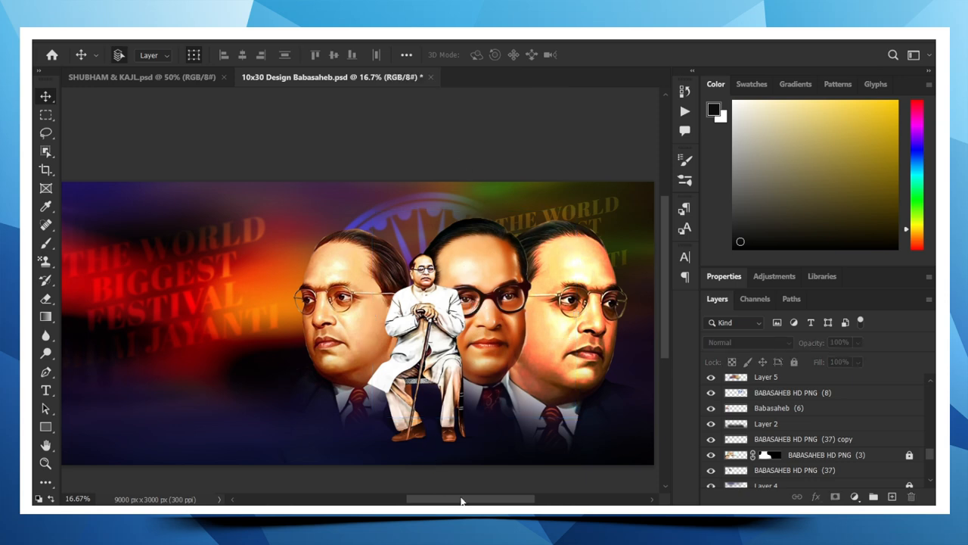
# - Show the Rectangle 1 copy, Babasaheb (19) and BABASAHEB HD PNG (31) layers and view them on the banner
pyautogui.moveTo(461, 500)
pyautogui.mouseDown()
pyautogui.moveTo(471, 500)
pyautogui.moveTo(426, 490)
pyautogui.moveTo(455, 484)
pyautogui.mouseUp()
pyautogui.scroll(3, 746, 452)
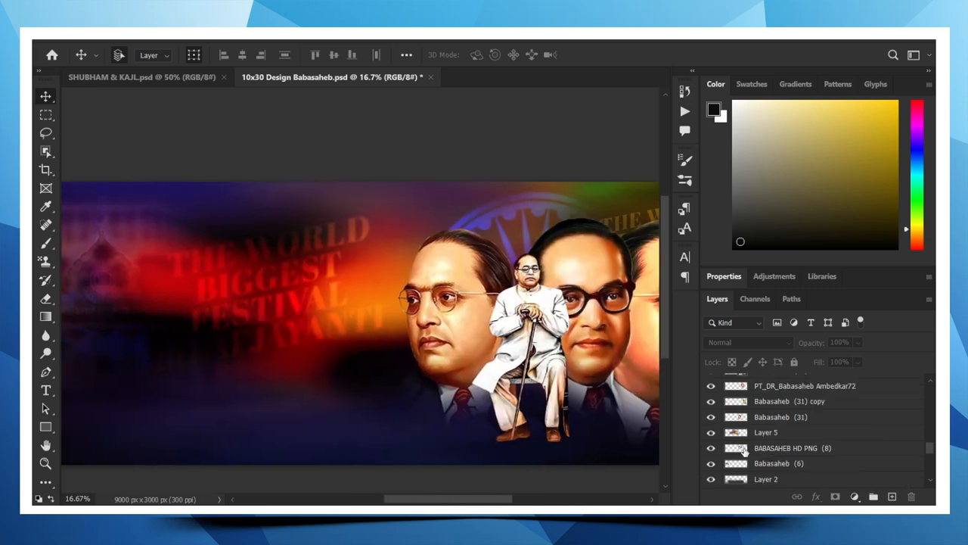
pyautogui.scroll(4, 745, 452)
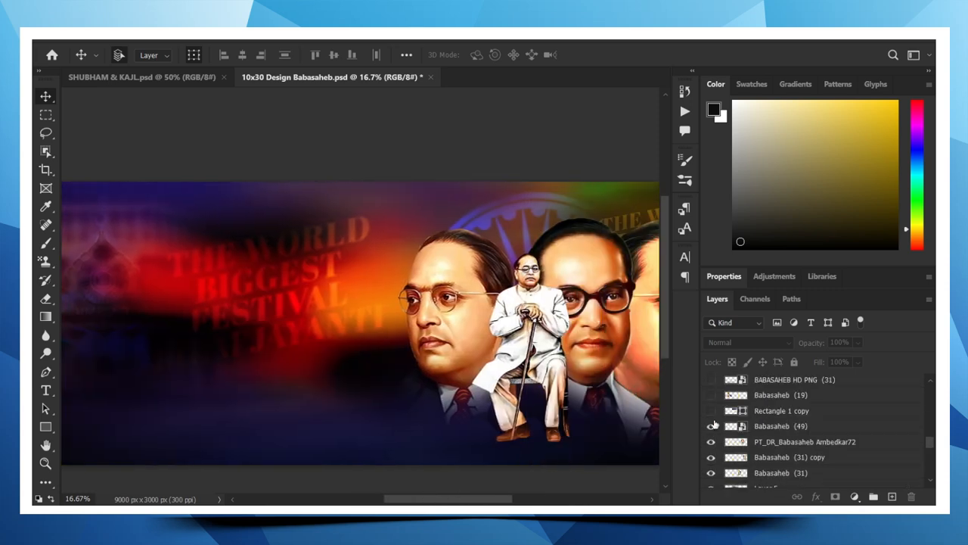
pyautogui.moveTo(714, 425); pyautogui.dragTo(713, 380)
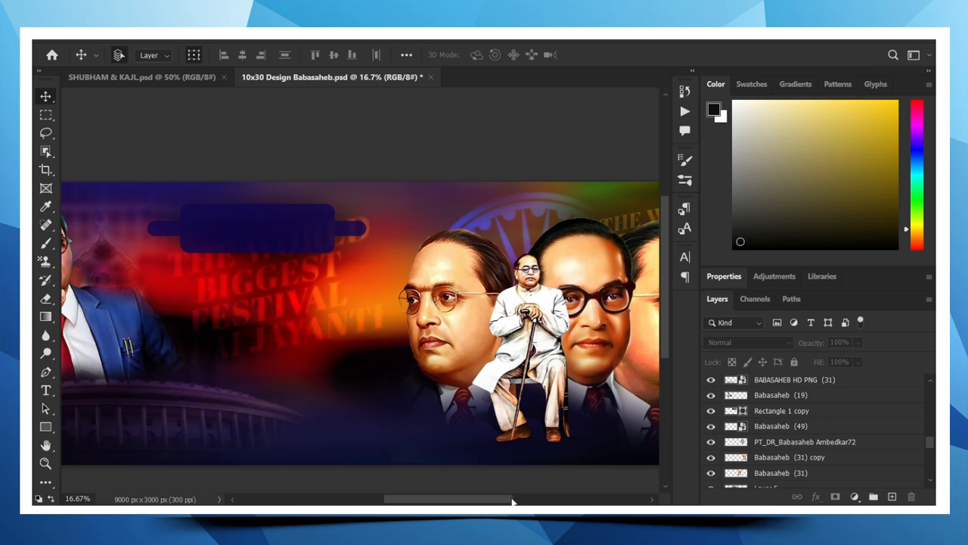
pyautogui.moveTo(512, 502); pyautogui.dragTo(456, 500)
pyautogui.scroll(2, 724, 441)
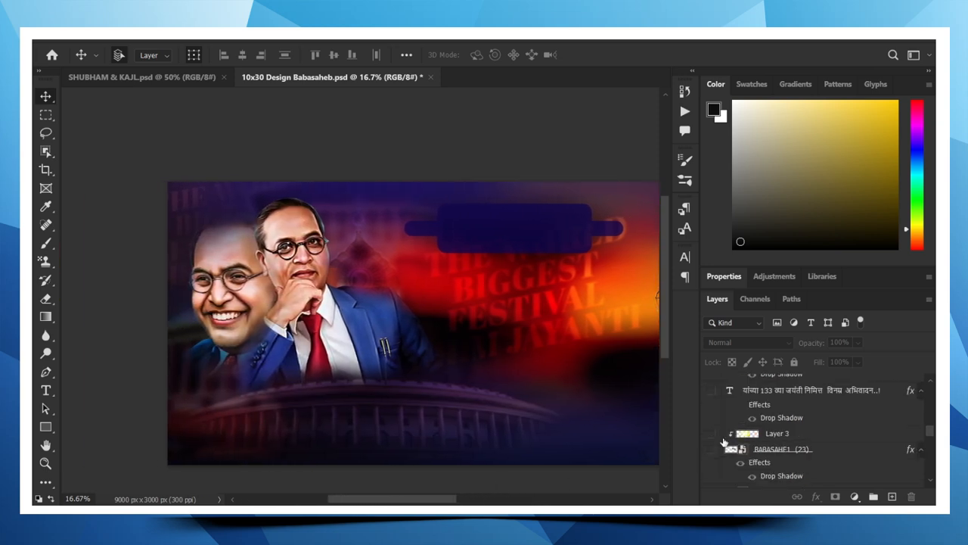
# - Bring up the color swatches, and show the BABASAHE1 (23) name calligraphy with its clipped Layer 3 yellow tint
pyautogui.scroll(-3, 713, 452)
pyautogui.click(752, 84)
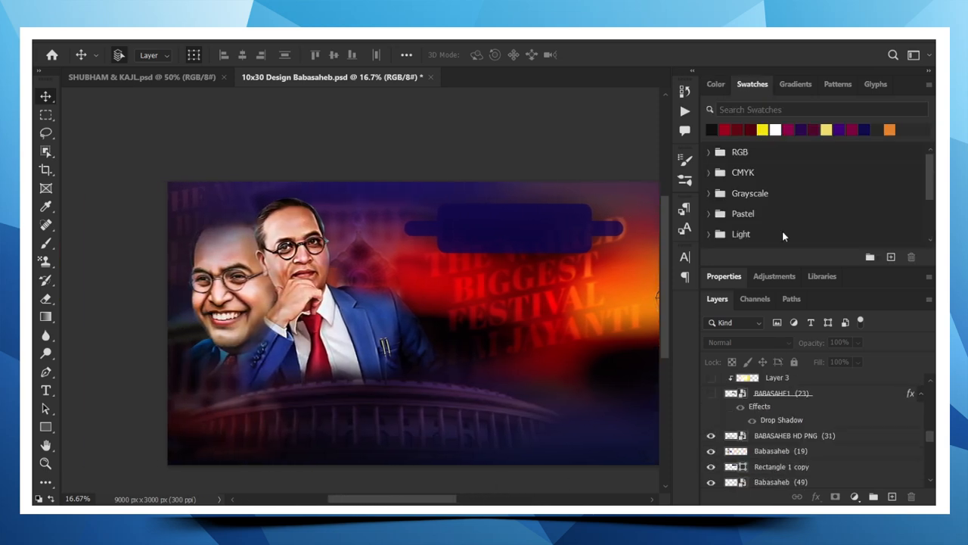
pyautogui.scroll(3, 714, 431)
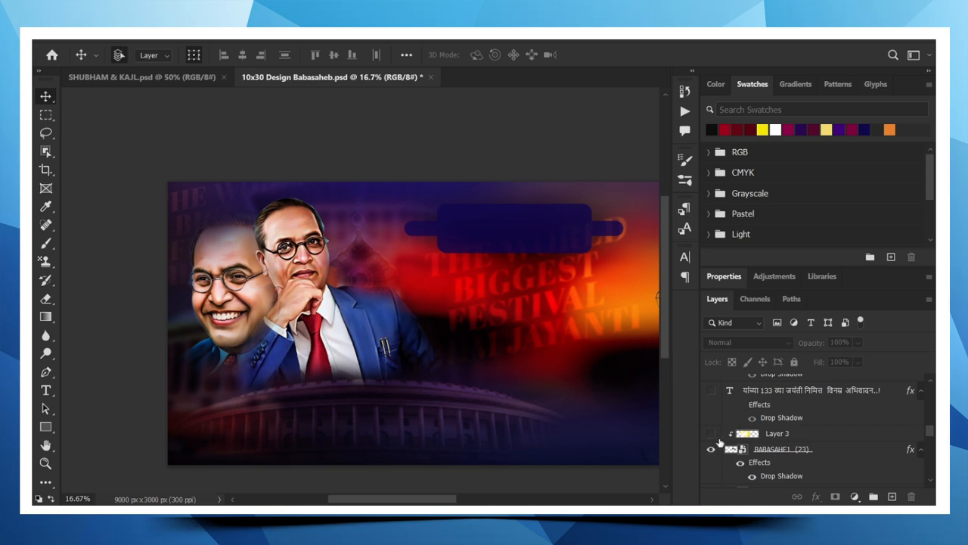
pyautogui.click(712, 448)
# - Show the Marathi quote, the विश्वरत्न महामानव text, and the Rectangle 7, Rectangle 2 and Rectangle 8 layers
pyautogui.scroll(3, 730, 443)
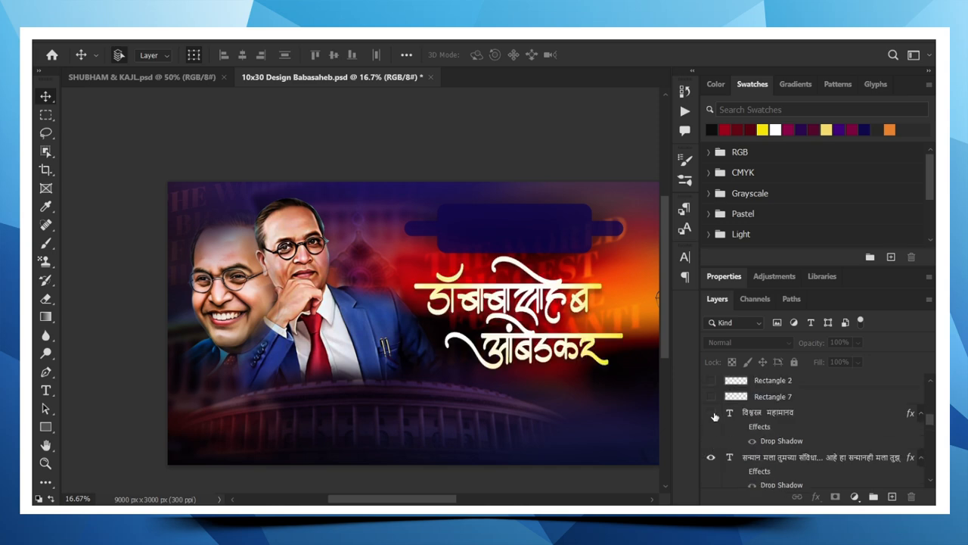
pyautogui.click(713, 414)
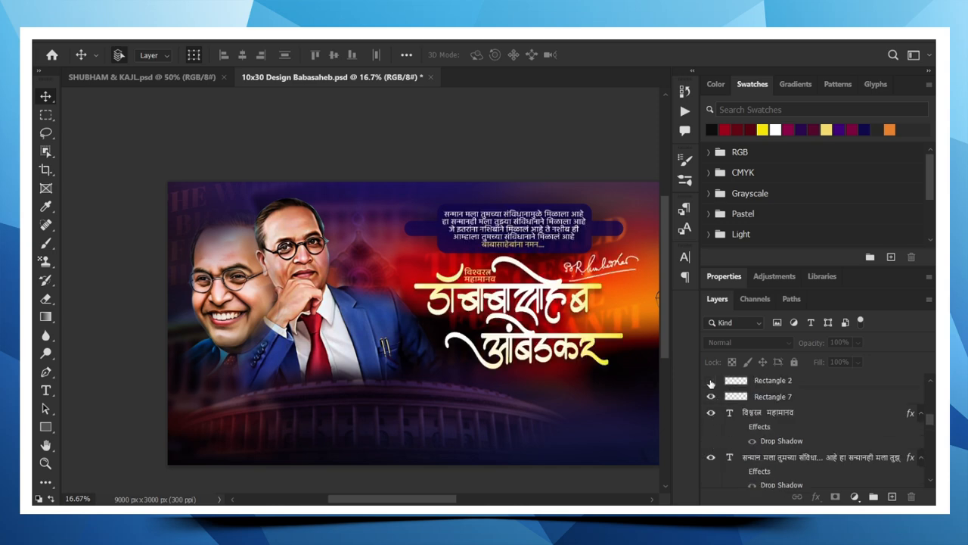
pyautogui.scroll(3, 742, 417)
pyautogui.click(711, 421)
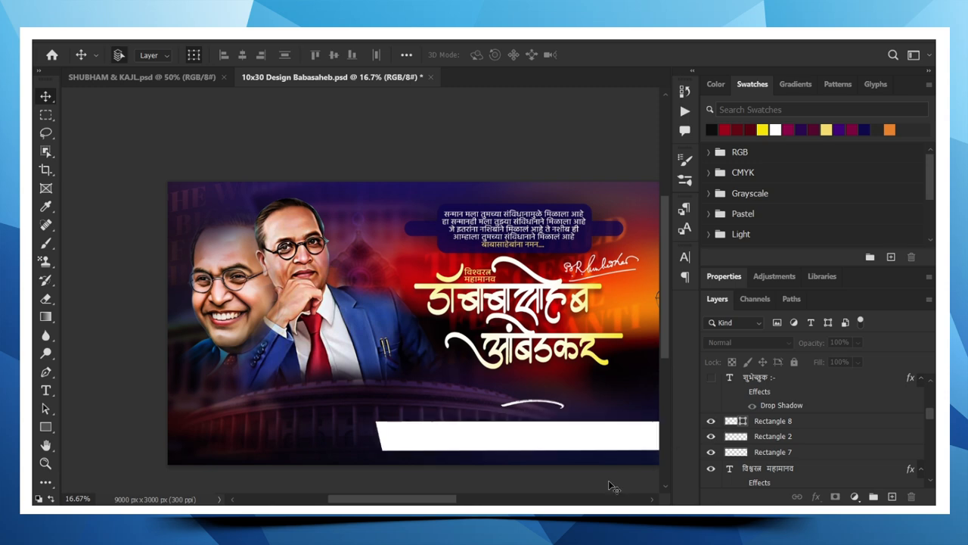
pyautogui.moveTo(435, 500); pyautogui.dragTo(463, 501)
# - Select the Layer 5 glow behind the name calligraphy and lock the layer completely
pyautogui.scroll(1, 429, 341)
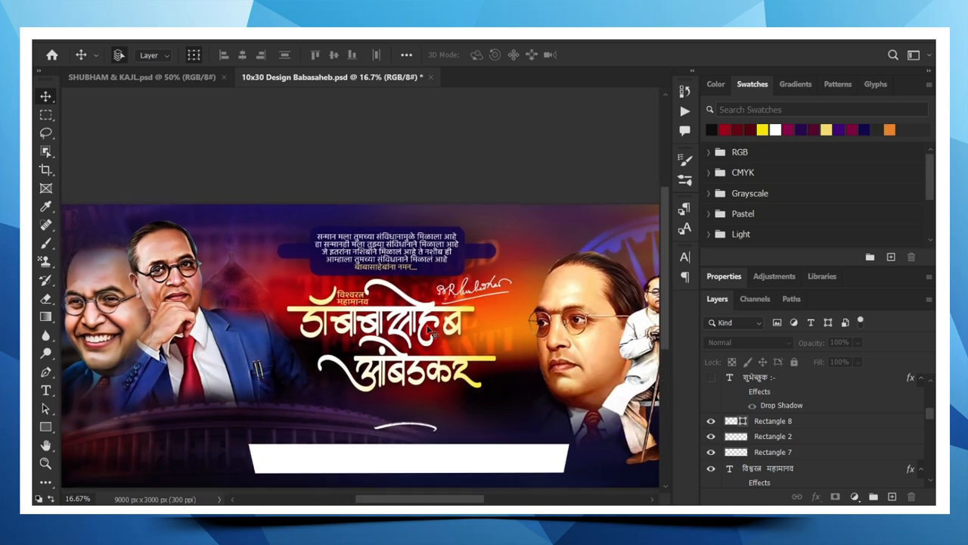
pyautogui.scroll(1, 429, 331)
pyautogui.click(435, 333)
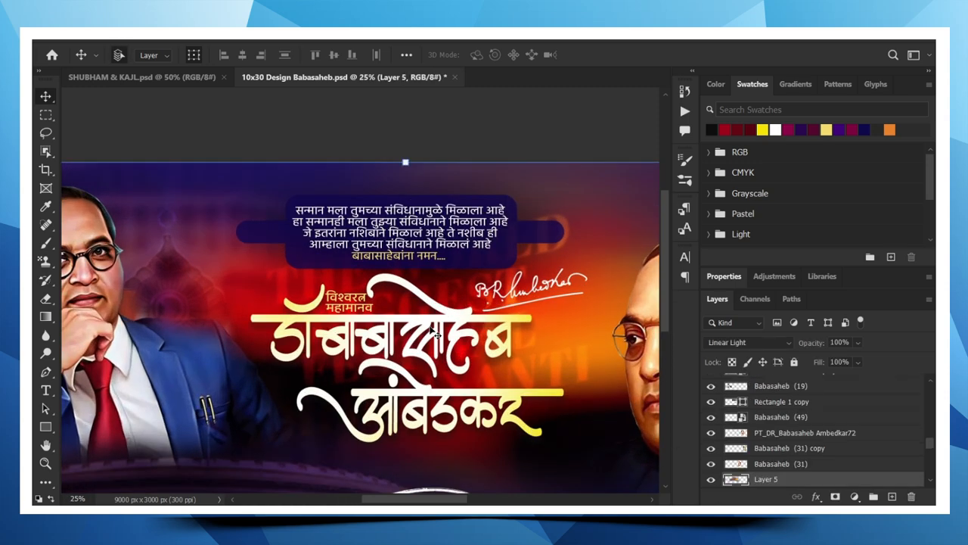
pyautogui.scroll(-2, 769, 457)
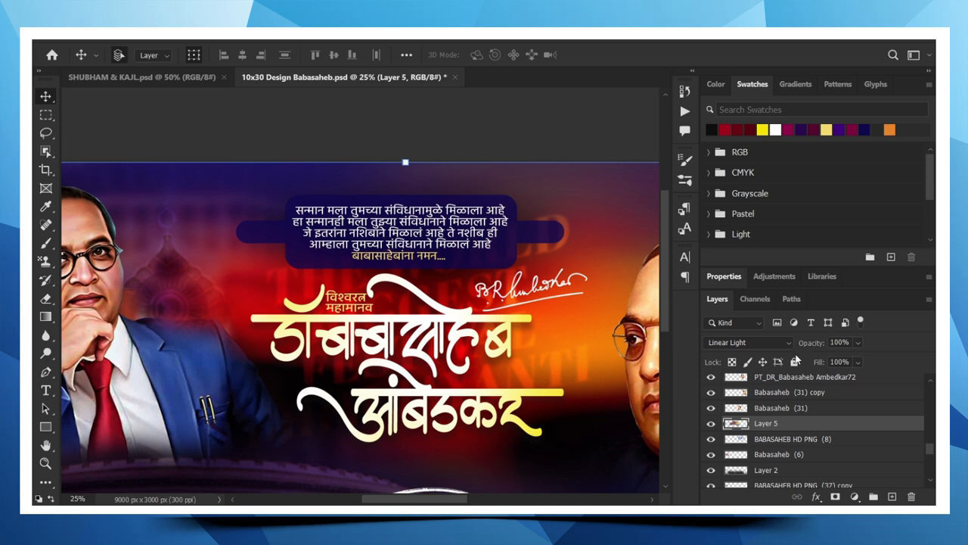
pyautogui.click(795, 362)
# - Select Layer 3 above the name calligraphy to inspect its extent on the banner, and clear the selection
pyautogui.scroll(2, 747, 437)
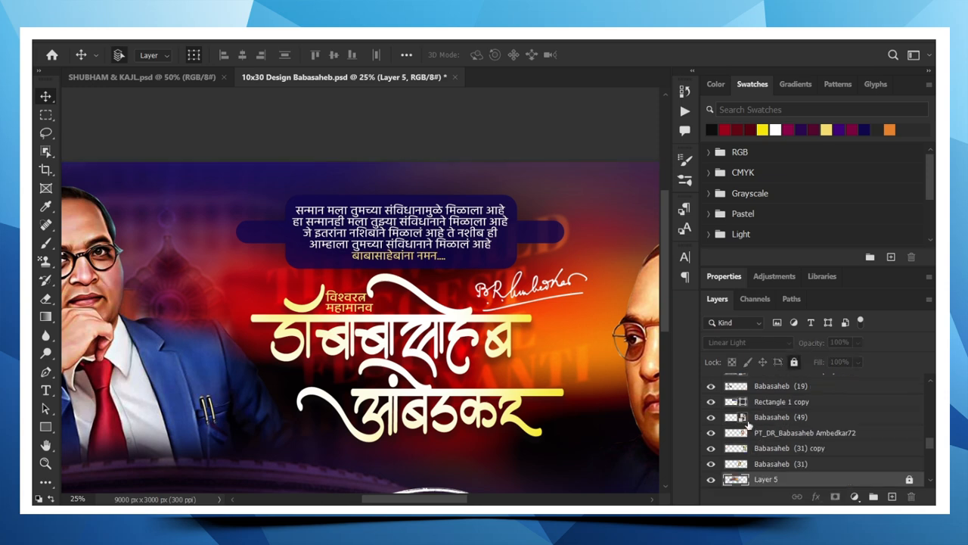
pyautogui.click(745, 426)
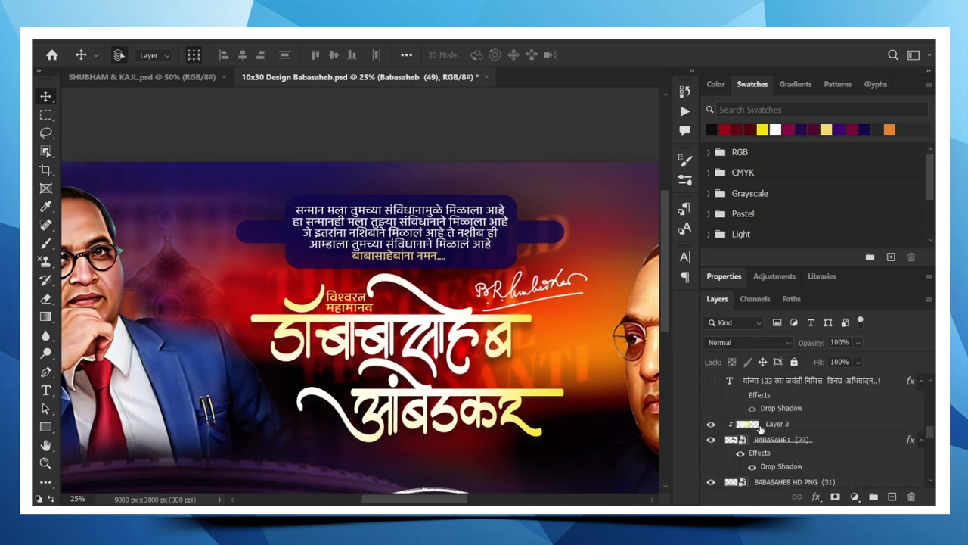
pyautogui.click(759, 426)
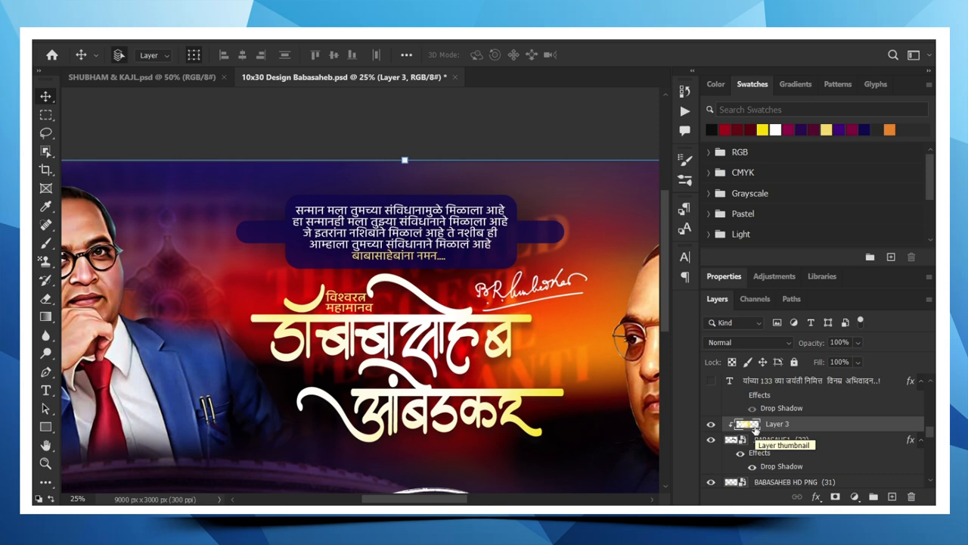
pyautogui.hotkey('ctrl', '-')
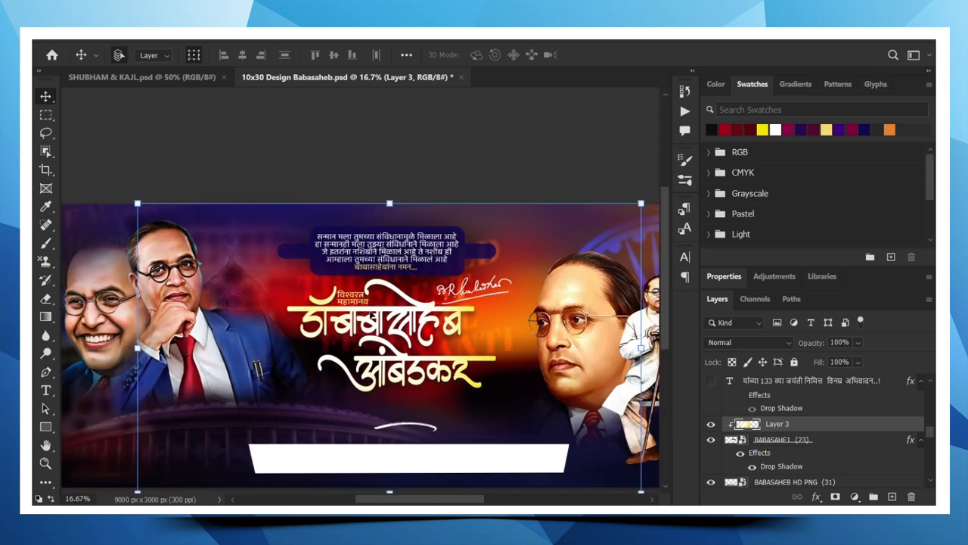
pyautogui.click(391, 147)
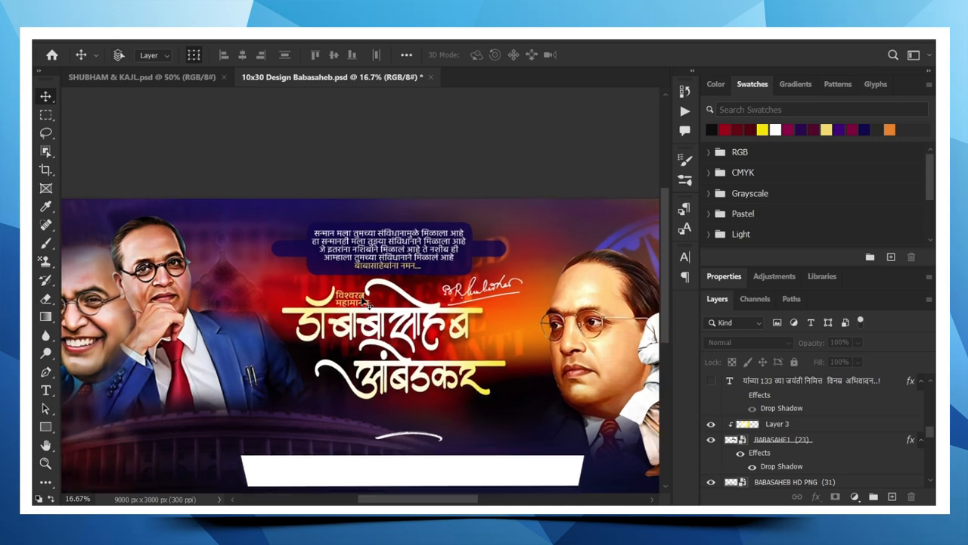
# - Select the विश्वरत्न महामानव text, check its font settings with the Type tool, and deselect it
pyautogui.hotkey('ctrl', '+')
pyautogui.hotkey('ctrl', '+')
pyautogui.click(363, 300)
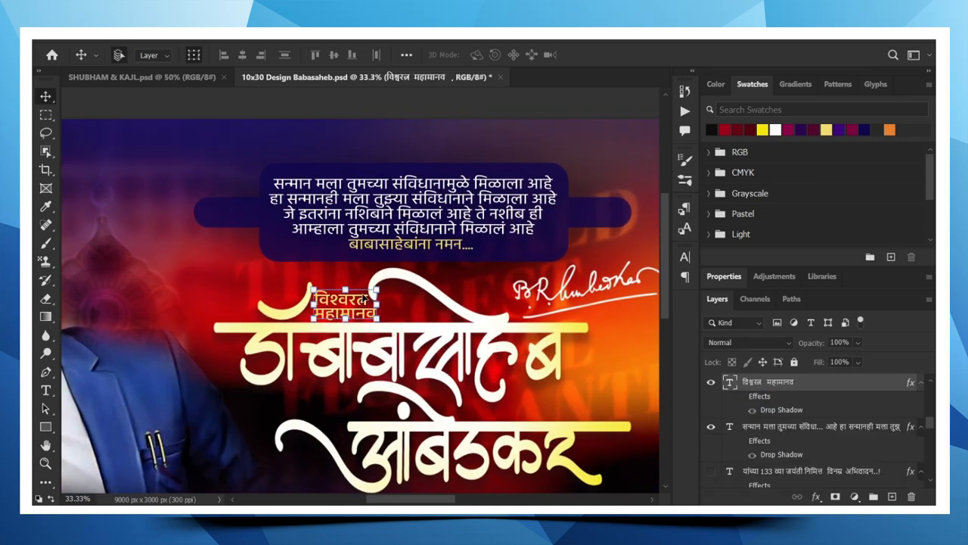
pyautogui.hotkey('ctrl', '-')
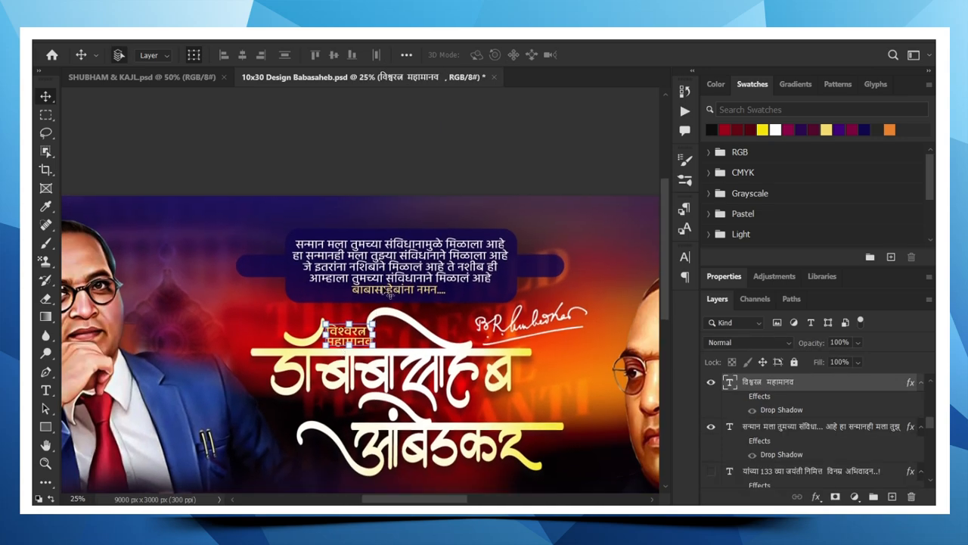
pyautogui.click(387, 168)
pyautogui.click(360, 342)
pyautogui.click(44, 390)
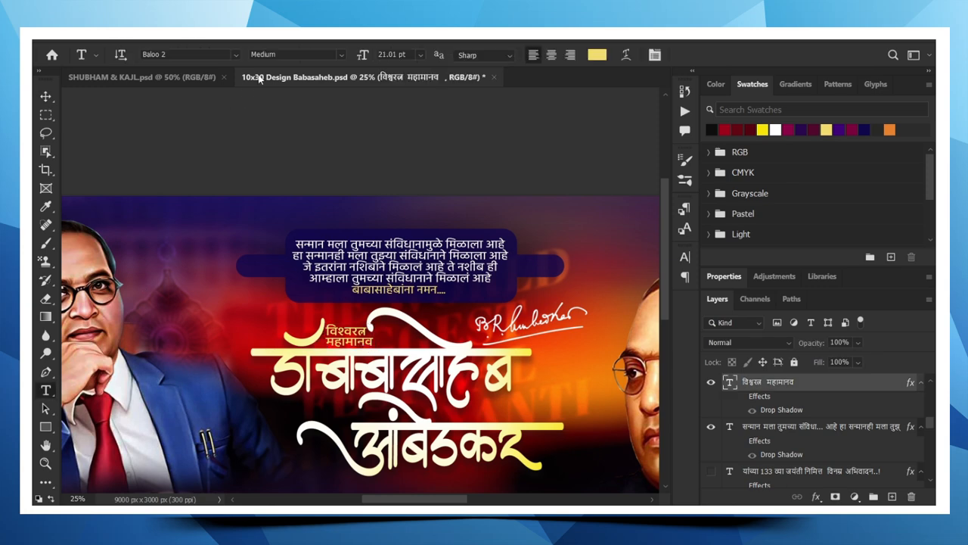
pyautogui.click(45, 96)
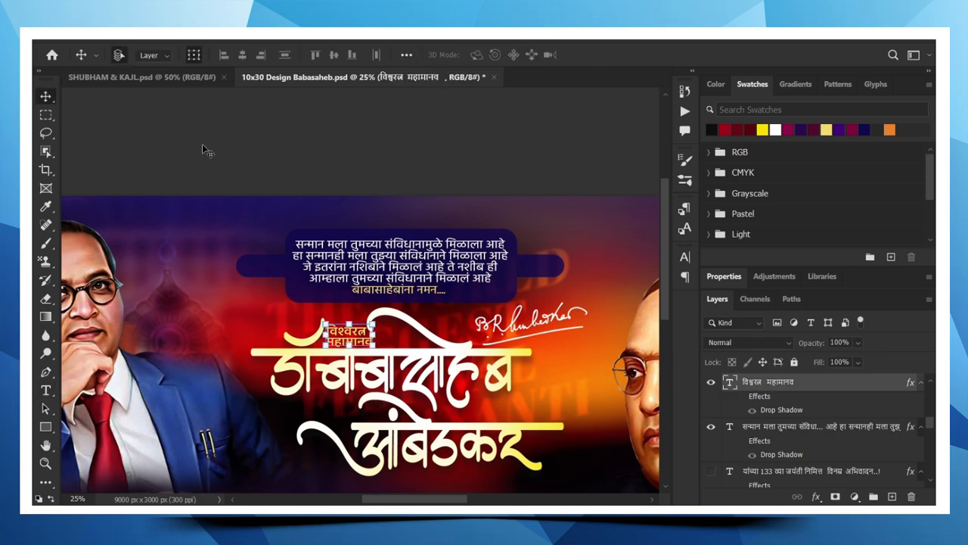
pyautogui.click(368, 147)
# - Open the Marathi quote text for editing to check its font settings, and close it without changes
pyautogui.hotkey('ctrl', '+')
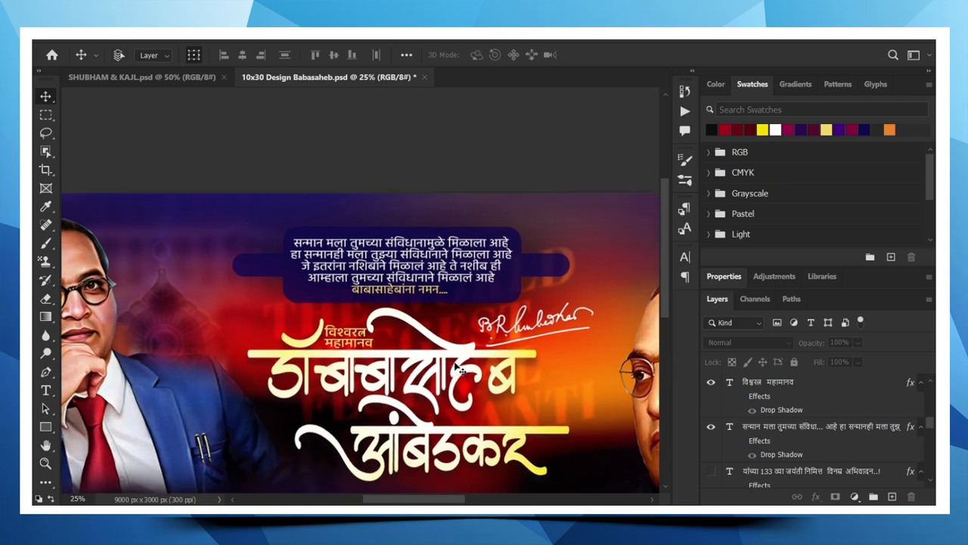
pyautogui.hotkey('ctrl', '-')
pyautogui.hotkey('ctrl', '+')
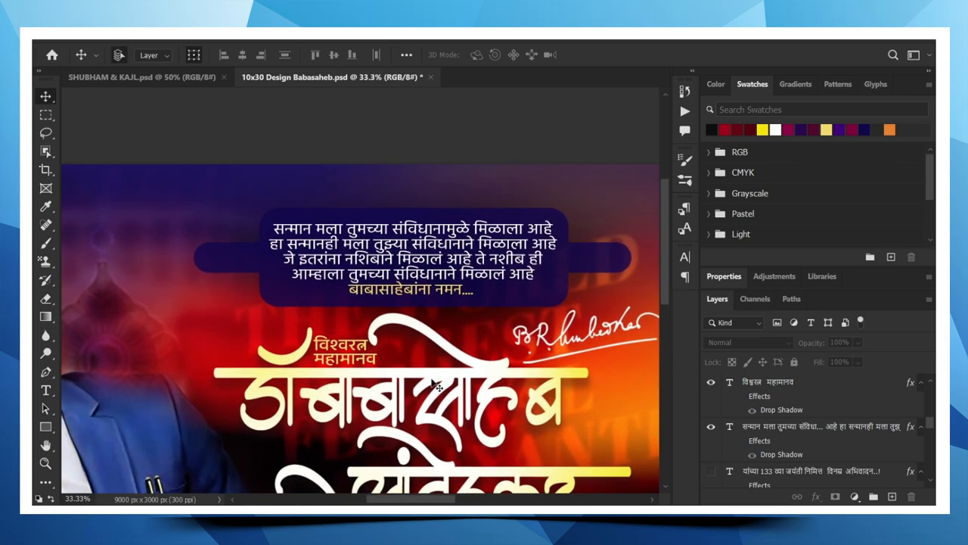
pyautogui.click(448, 269)
pyautogui.scroll(-1, 446, 266)
pyautogui.scroll(1, 446, 266)
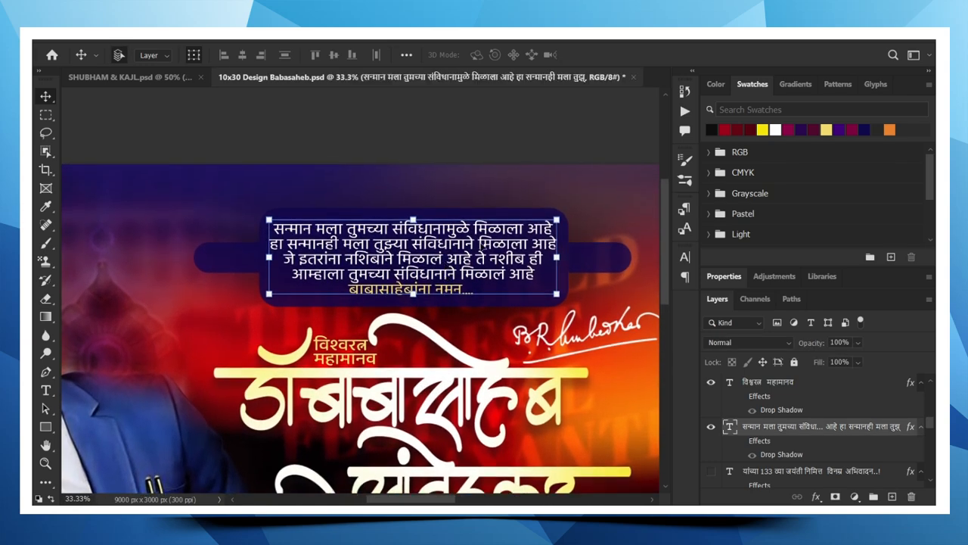
pyautogui.doubleClick(497, 243)
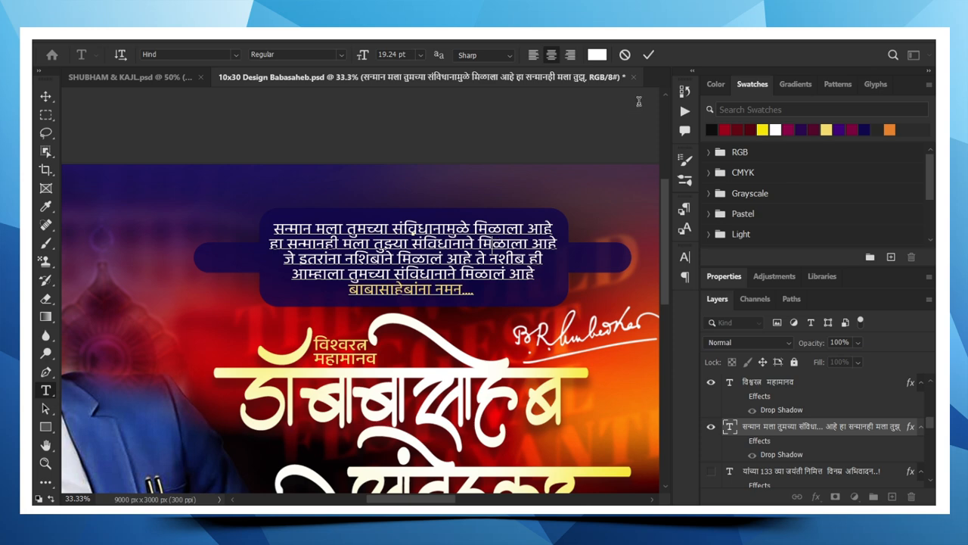
pyautogui.click(649, 56)
pyautogui.click(534, 141)
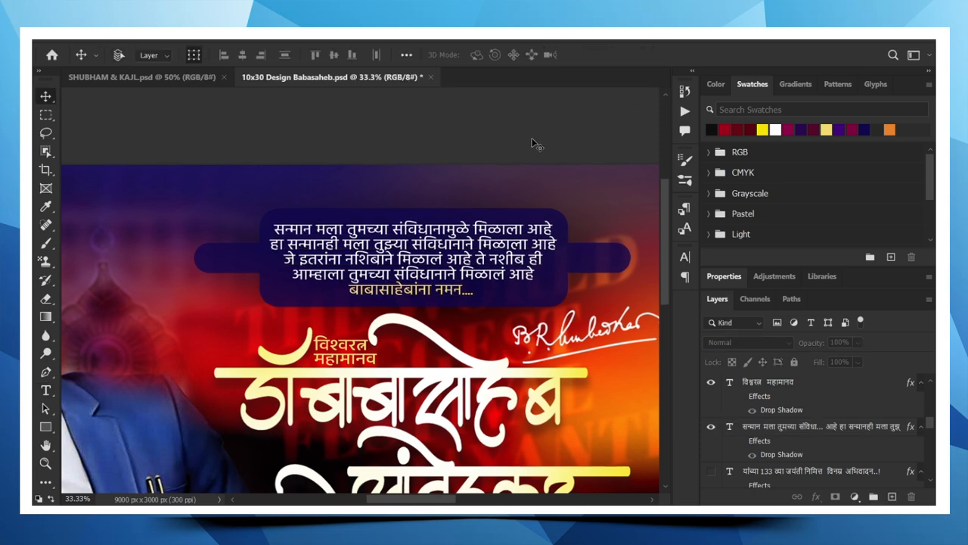
# - Examine the signature, the name calligraphy and the white strip within the overall banner, leaving no layer selected
pyautogui.hotkey('ctrl', '-')
pyautogui.scroll(-1, 492, 239)
pyautogui.hotkey('ctrl', '-')
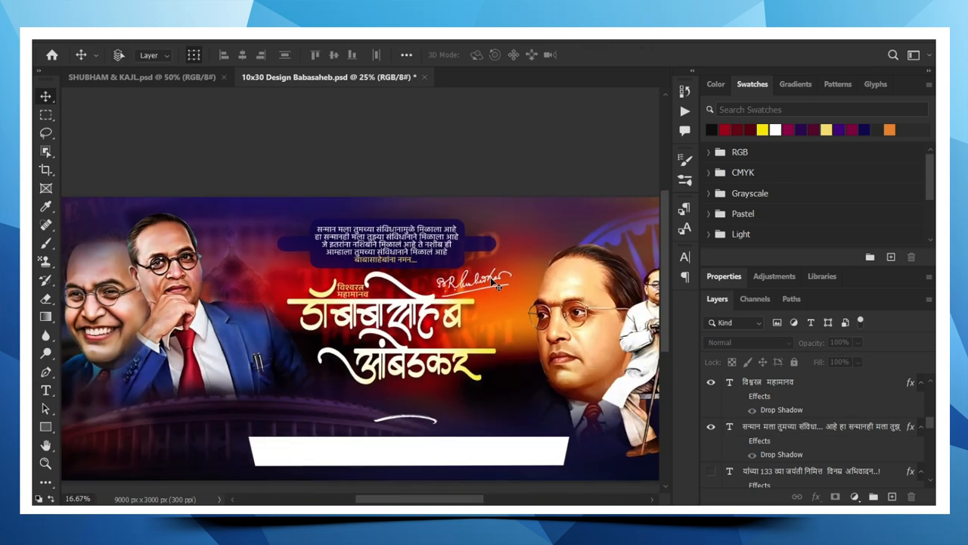
pyautogui.hotkey('ctrl', '+')
pyautogui.click(495, 281)
pyautogui.scroll(-1, 497, 281)
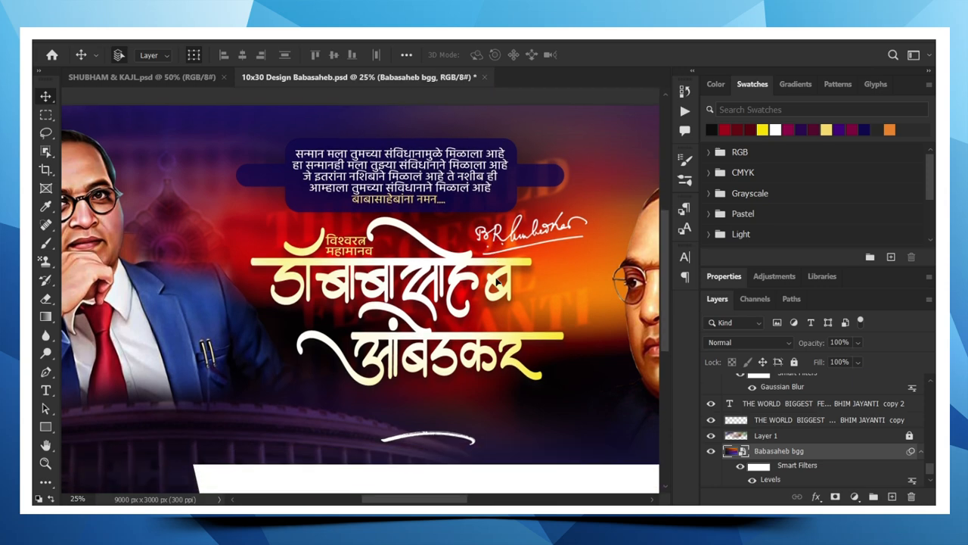
pyautogui.hotkey('ctrl', '-')
pyautogui.scroll(2, 496, 277)
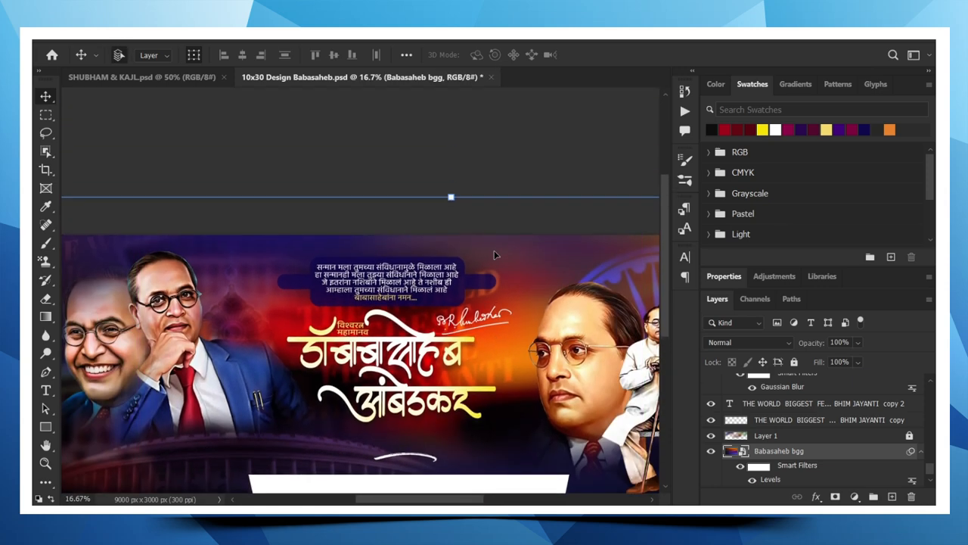
pyautogui.click(501, 157)
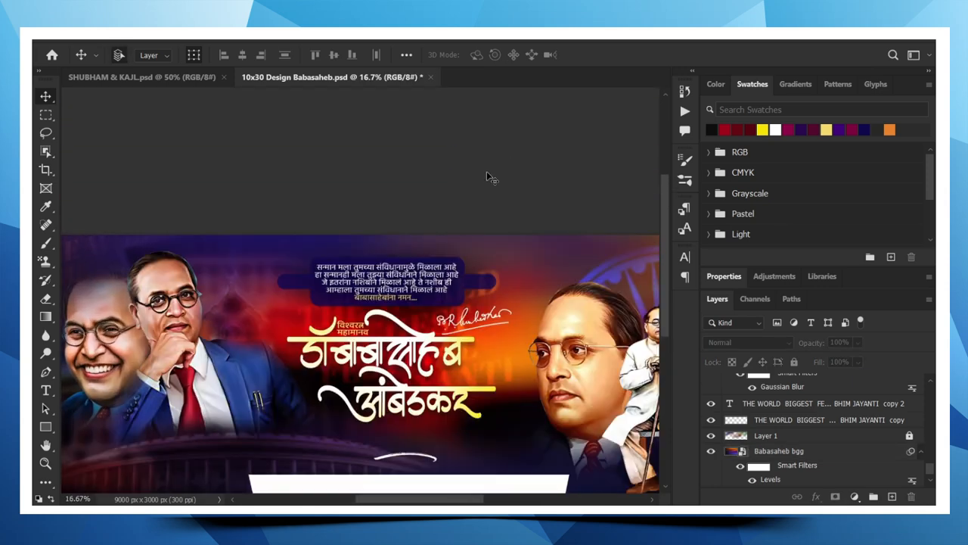
pyautogui.scroll(-1, 486, 172)
pyautogui.hotkey('ctrl', '+')
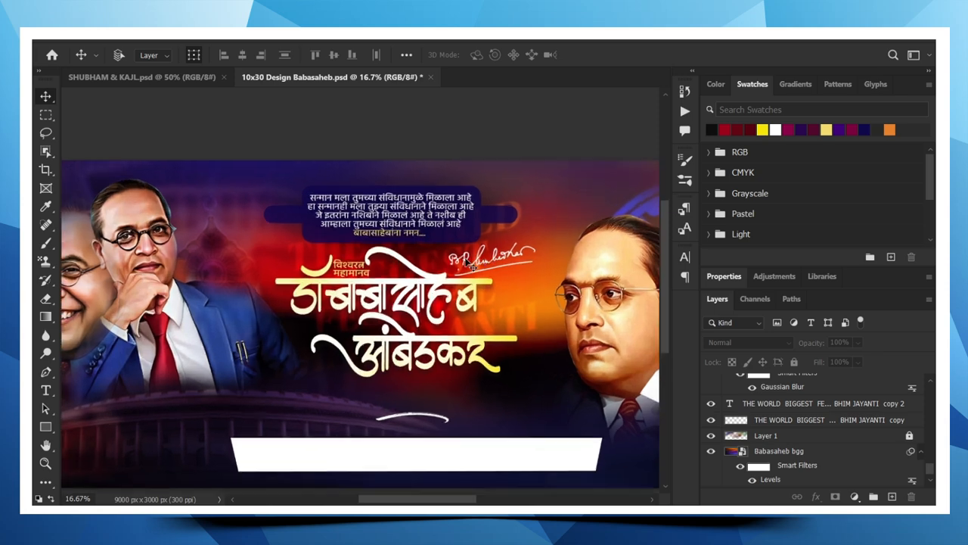
pyautogui.hotkey('ctrl', '-')
pyautogui.scroll(-1, 467, 272)
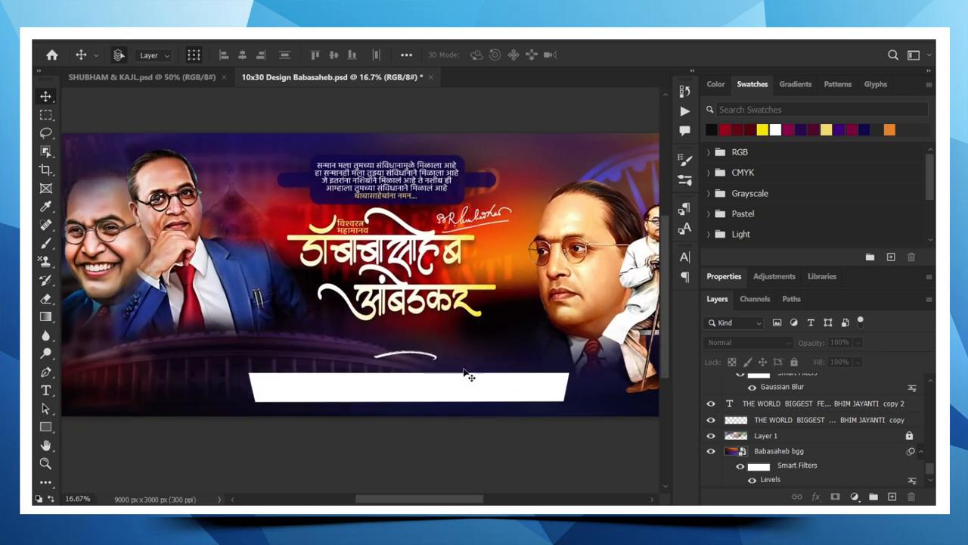
pyautogui.moveTo(470, 502)
pyautogui.mouseDown()
pyautogui.moveTo(448, 501)
pyautogui.moveTo(464, 501)
pyautogui.mouseUp()
pyautogui.scroll(3, 447, 428)
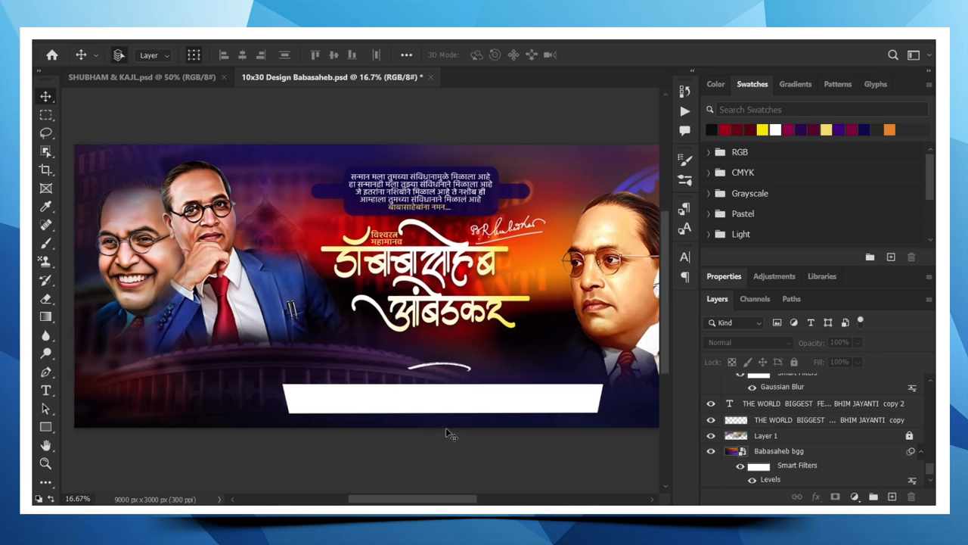
# - Show the यांच्या 133 व्या जयंती निमित्त विनम्र अभिवादन..! text below the name calligraphy
pyautogui.scroll(10, 757, 439)
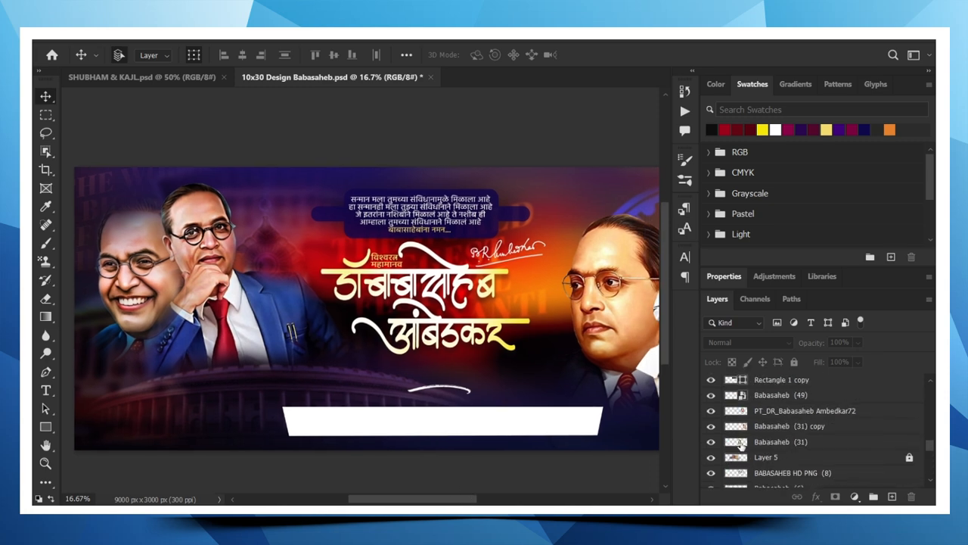
pyautogui.scroll(-1, 725, 447)
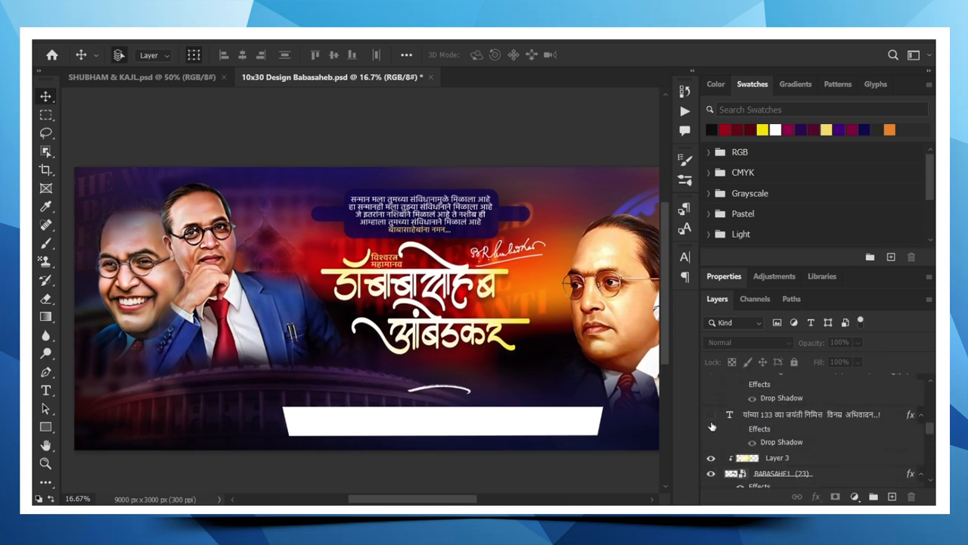
pyautogui.click(711, 415)
pyautogui.scroll(5, 723, 420)
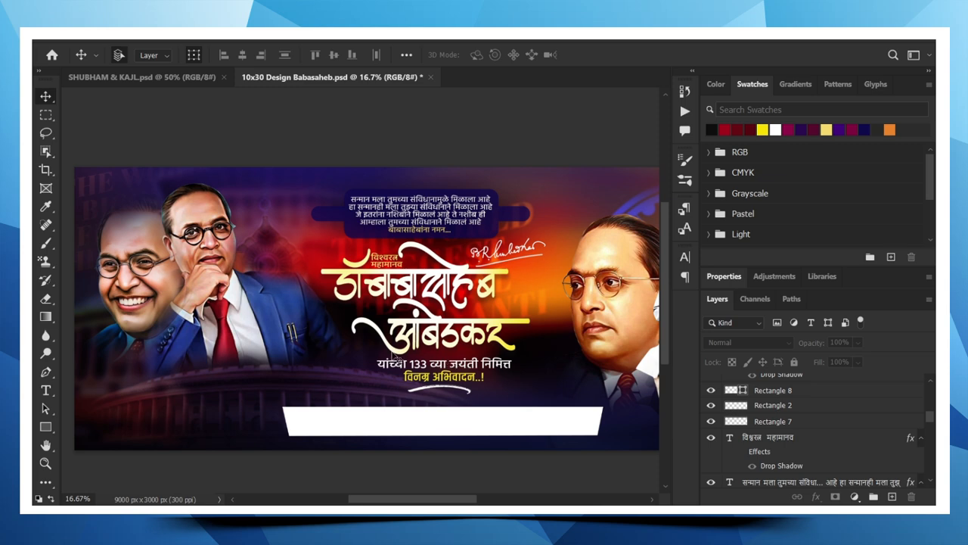
pyautogui.scroll(-1, 463, 388)
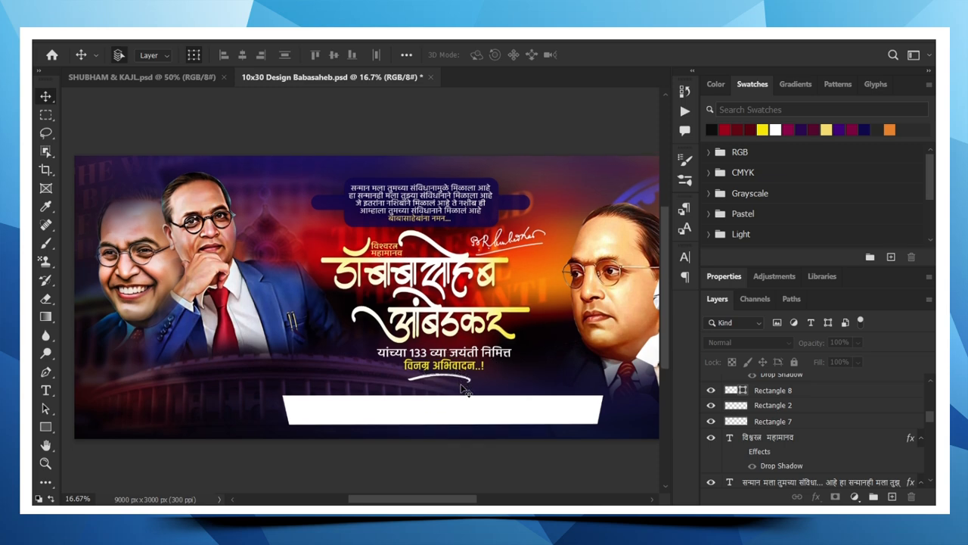
# - Show the शुभेच्छुक :- label, Shape 1 and the THE WORLD BIGGEST FESTIVAL BHIM JAYANTI text, and view them on the banner
pyautogui.scroll(2, 777, 427)
pyautogui.click(711, 457)
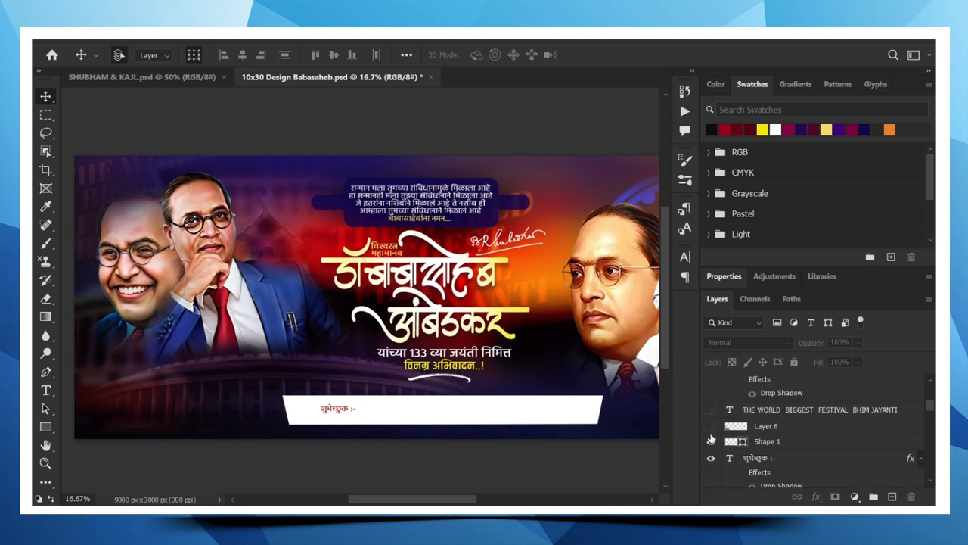
pyautogui.click(711, 426)
pyautogui.moveTo(465, 499); pyautogui.dragTo(415, 477)
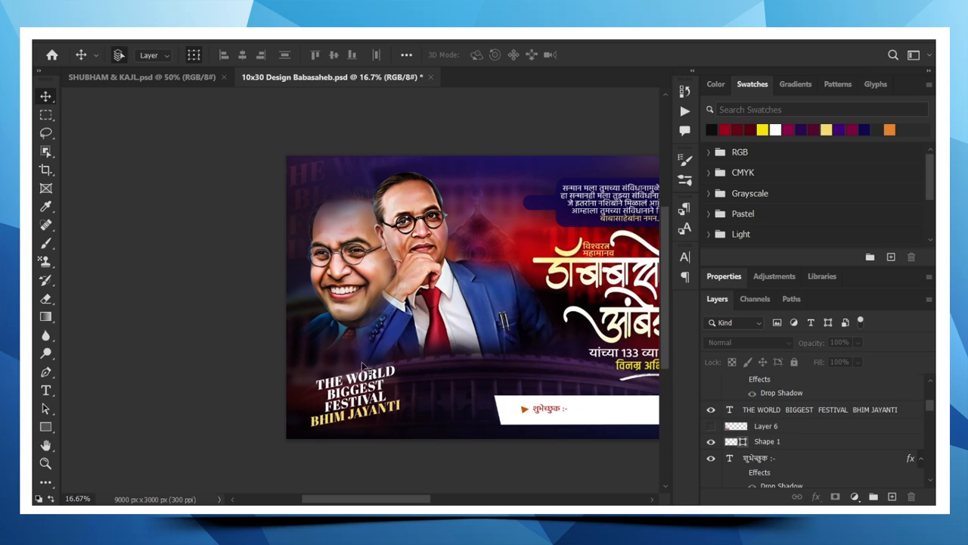
# - Show Layer 6, the सर्व मित्रपरिवार व गावकरी बंधू text, the 14 and APRIL date, the ONKAR GRAPHICS GFX credit and the v text
pyautogui.click(369, 382)
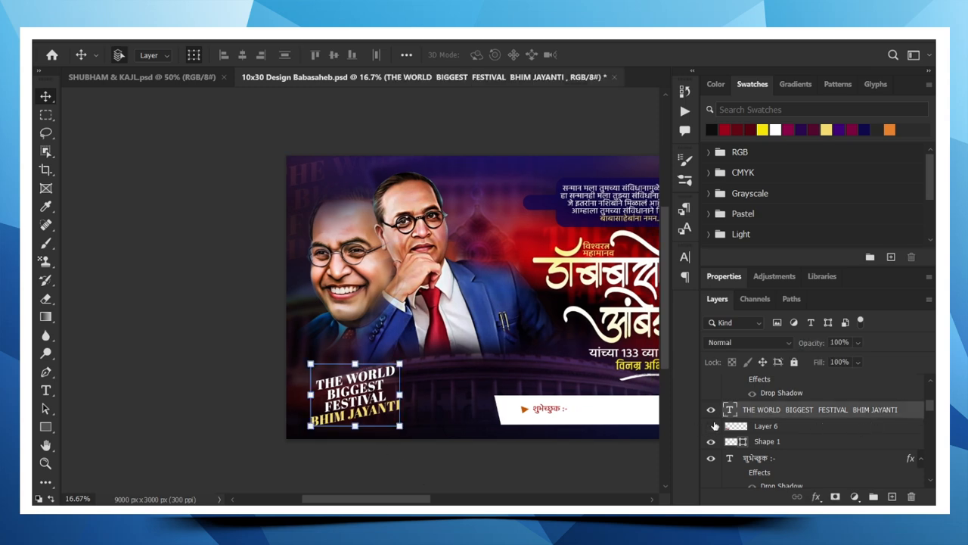
pyautogui.moveTo(429, 501); pyautogui.dragTo(485, 486)
pyautogui.scroll(3, 745, 459)
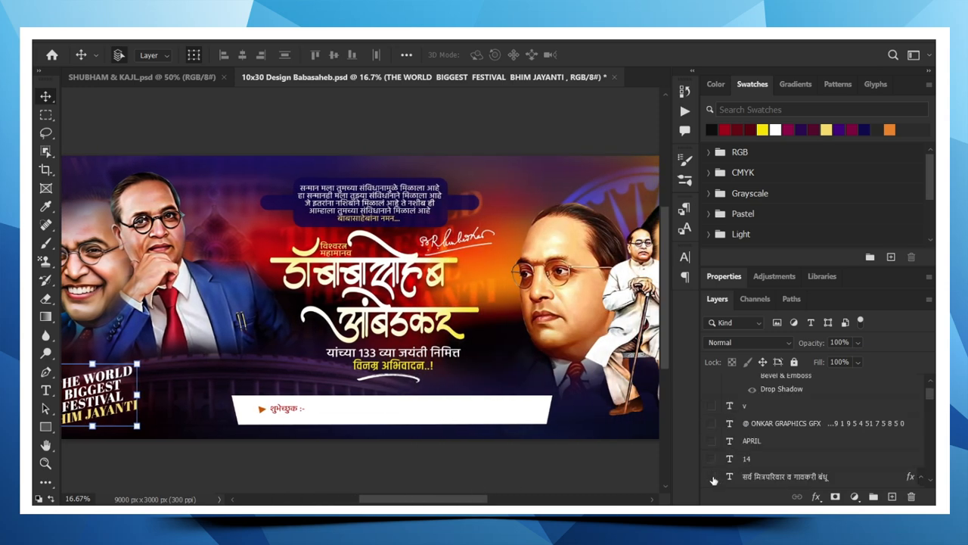
pyautogui.moveTo(713, 479); pyautogui.dragTo(711, 406)
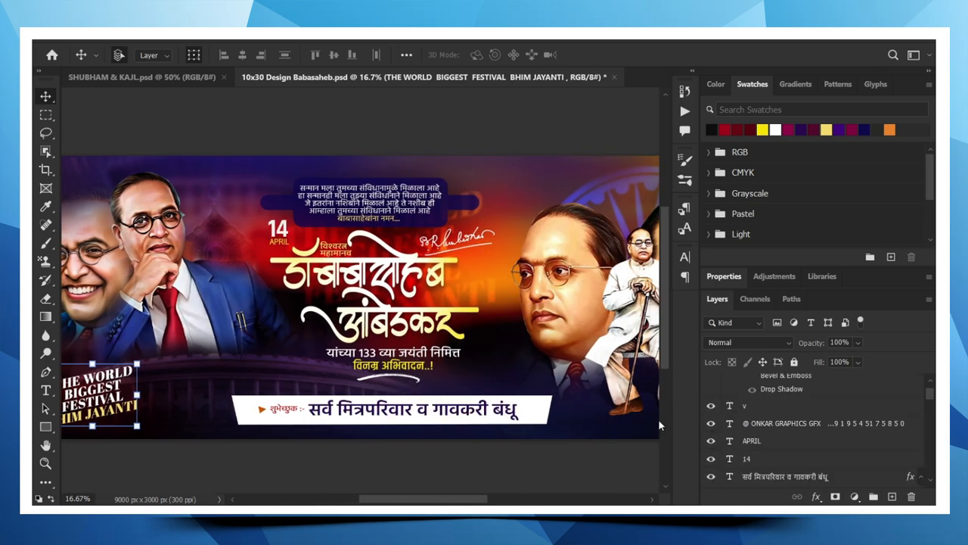
pyautogui.moveTo(470, 501); pyautogui.dragTo(428, 501)
pyautogui.click(409, 472)
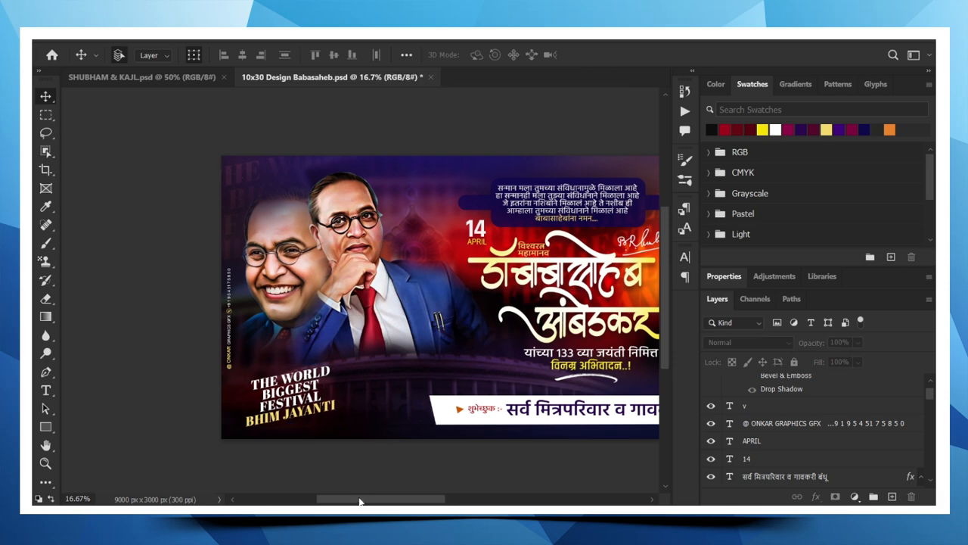
# - Preview the Normal blend mode on the faded THE WORLD BIGGEST FESTIVAL BHIM JAYANTI copy 2 text behind the portraits, and set it to Overlay
pyautogui.moveTo(360, 501); pyautogui.dragTo(449, 499)
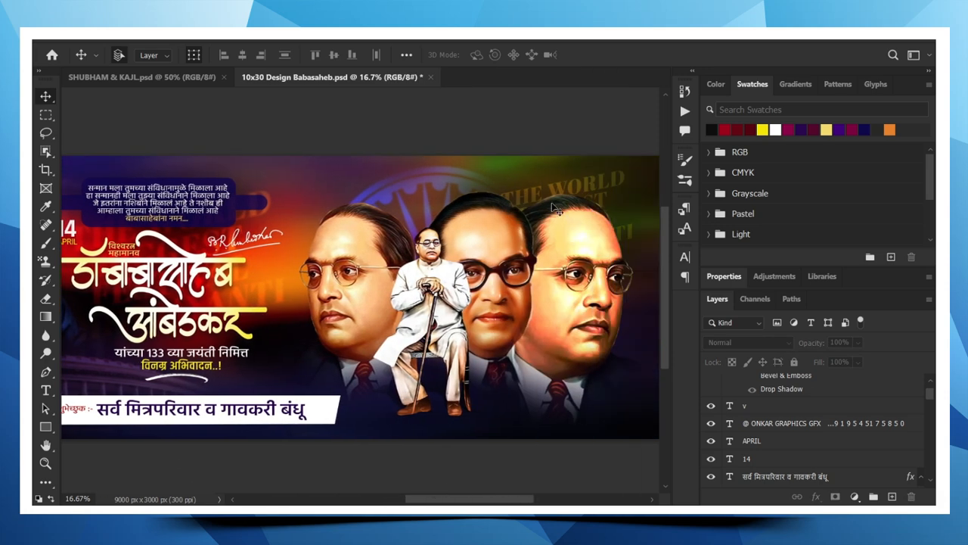
pyautogui.scroll(-2, 556, 208)
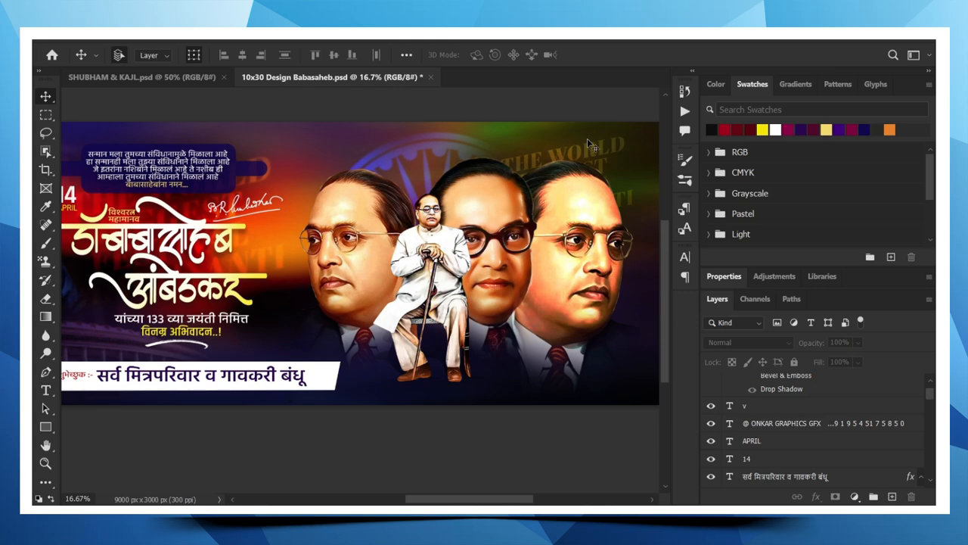
pyautogui.click(605, 149)
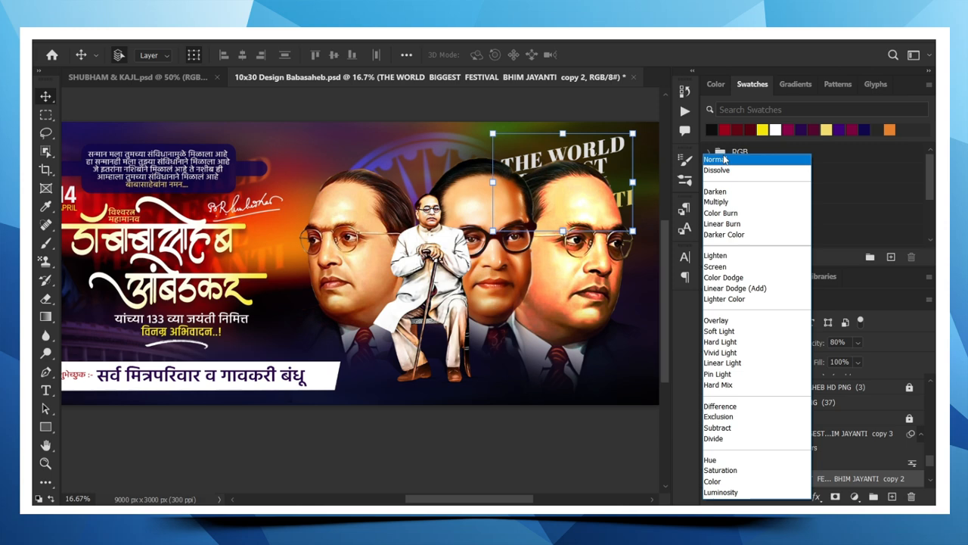
pyautogui.click(719, 320)
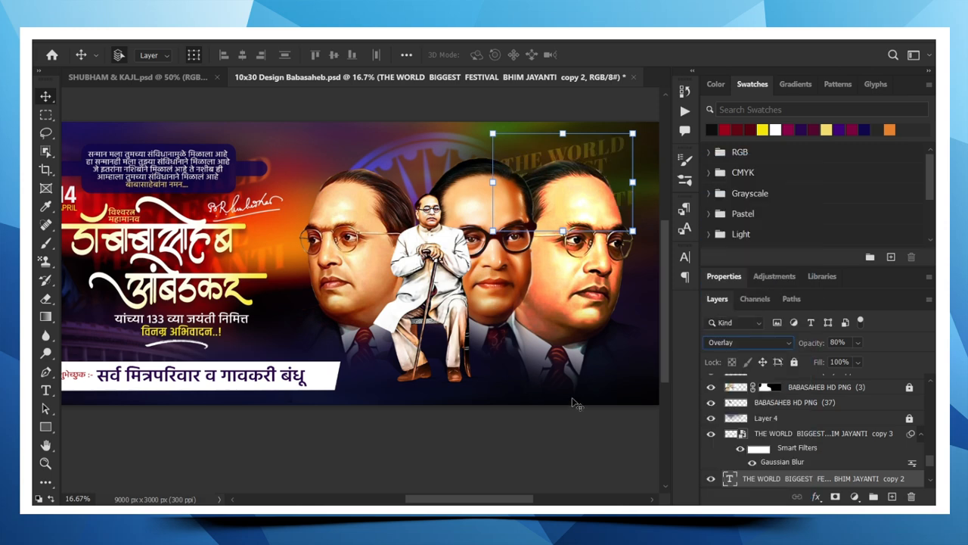
pyautogui.click(578, 415)
# - Check the font settings of the सर्व मित्रपरिवार व गावकरी बंधू text without changing it, and briefly select the शुभेच्छुक :- label beside it
pyautogui.moveTo(526, 500); pyautogui.dragTo(481, 501)
pyautogui.scroll(2, 286, 290)
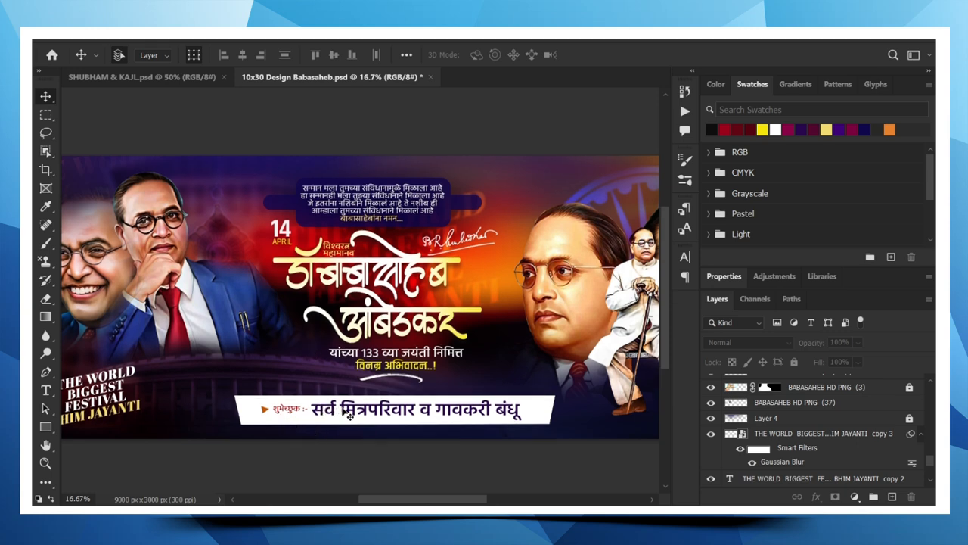
pyautogui.doubleClick(454, 416)
pyautogui.click(337, 404)
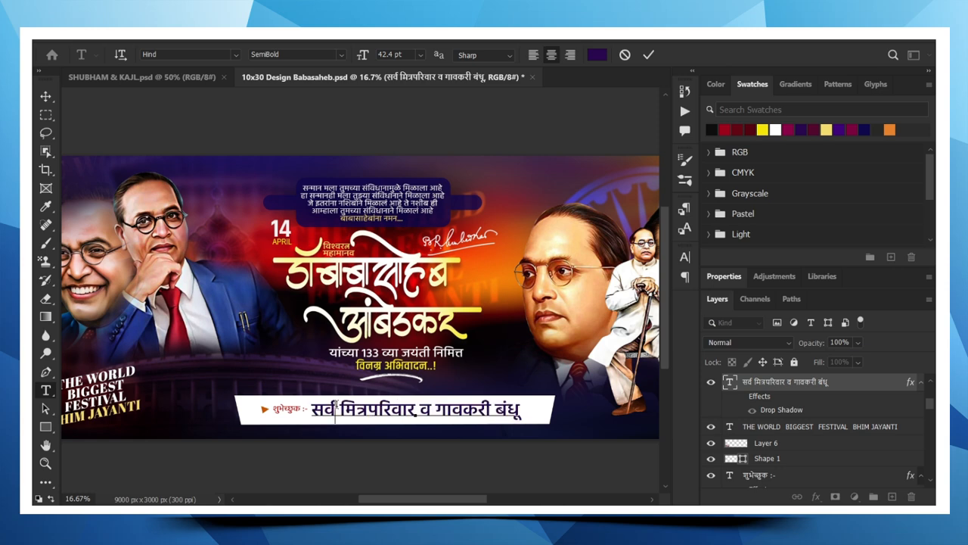
pyautogui.click(649, 55)
pyautogui.press('v')
pyautogui.click(543, 469)
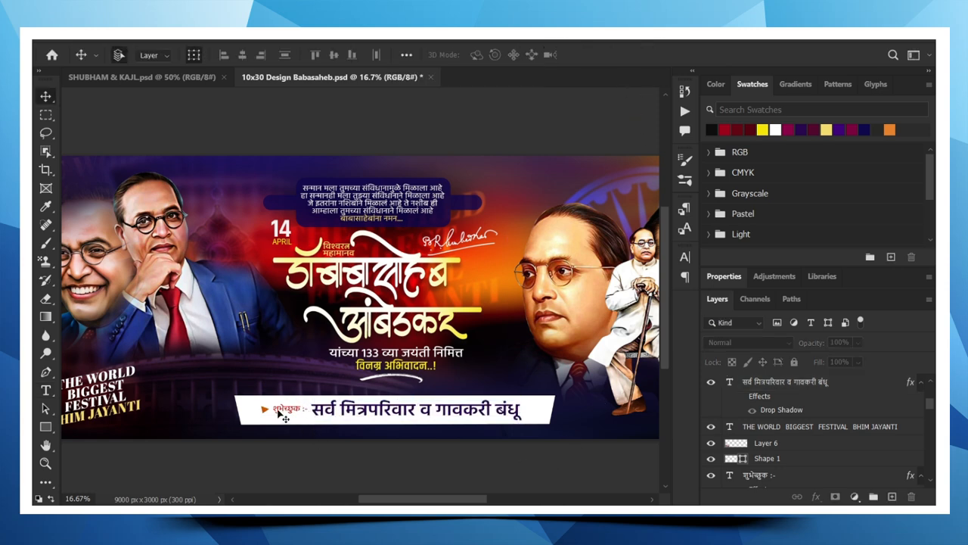
pyautogui.click(286, 409)
pyautogui.click(397, 448)
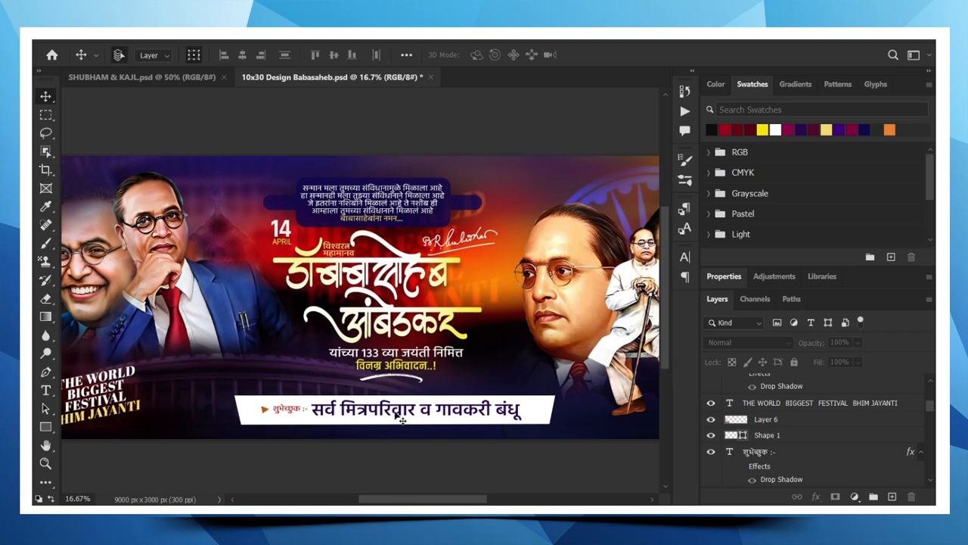
# - Examine the complete banner at reduced zoom with all its portraits and texts in view
pyautogui.scroll(-1, 396, 417)
pyautogui.scroll(1, 396, 417)
pyautogui.hotkey('ctrl', '-')
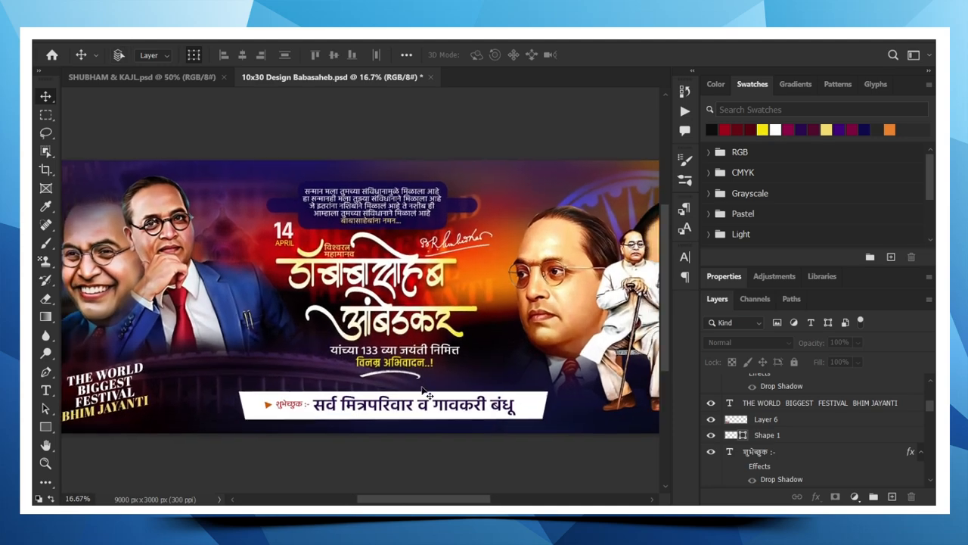
pyautogui.moveTo(473, 499); pyautogui.dragTo(482, 478)
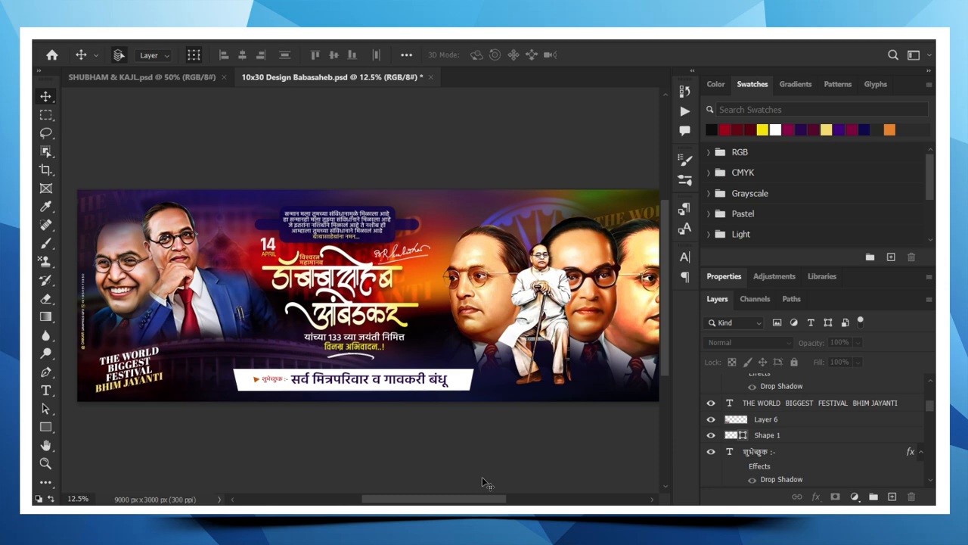
pyautogui.hotkey('ctrl', '-')
pyautogui.hotkey('ctrl', '+')
pyautogui.scroll(1, 482, 476)
pyautogui.hotkey('ctrl', '-')
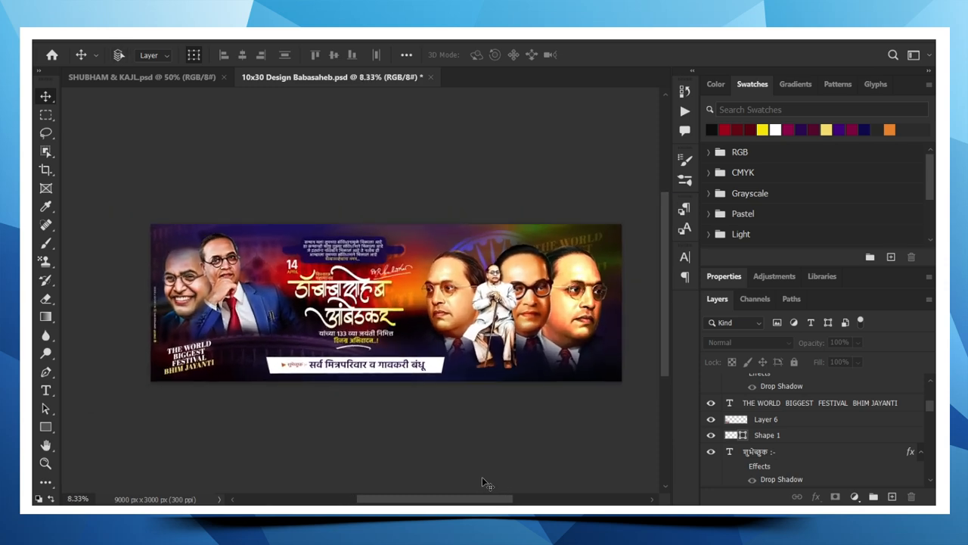
pyautogui.hotkey('ctrl', '+')
pyautogui.hotkey('ctrl', '-')
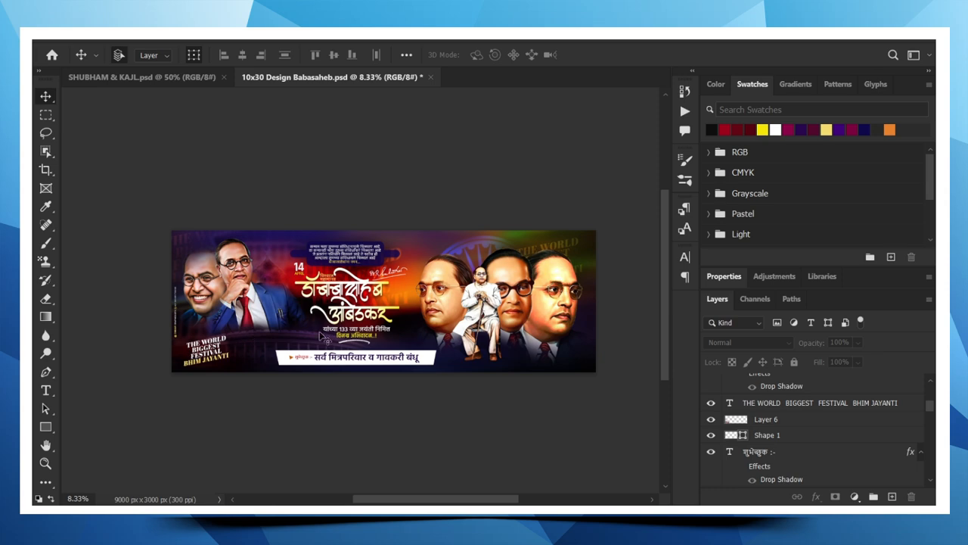
pyautogui.scroll(1, 243, 347)
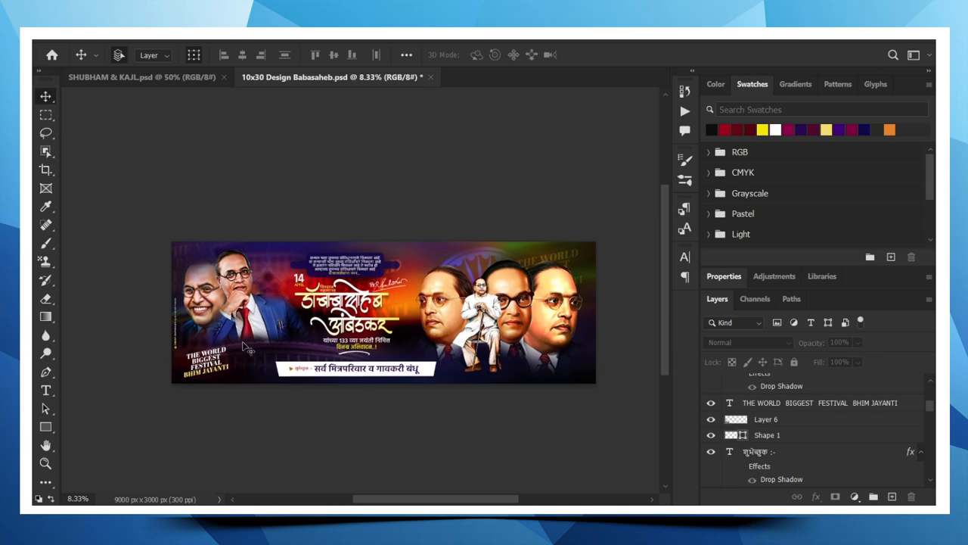
pyautogui.scroll(2, 318, 348)
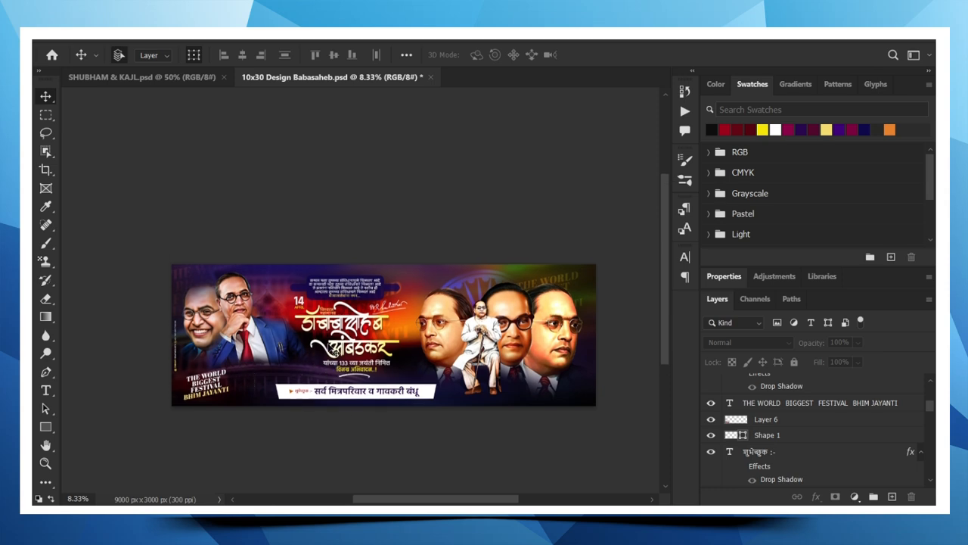
pyautogui.scroll(-2, 432, 322)
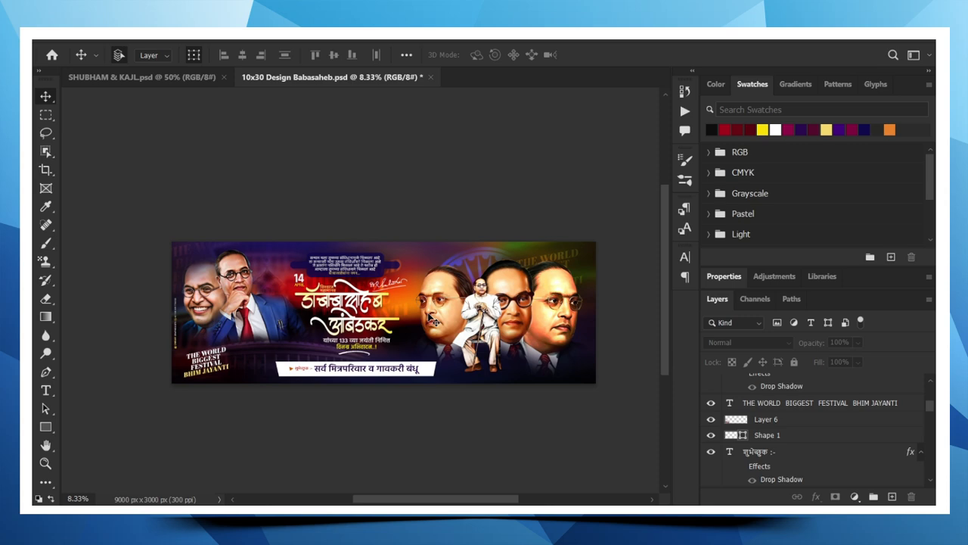
pyautogui.scroll(-2, 433, 320)
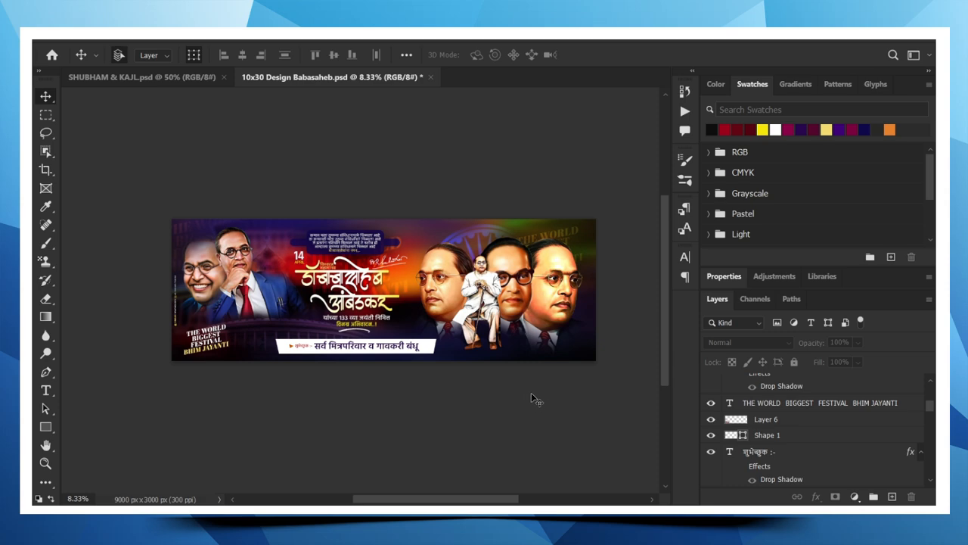
pyautogui.moveTo(507, 501); pyautogui.dragTo(513, 501)
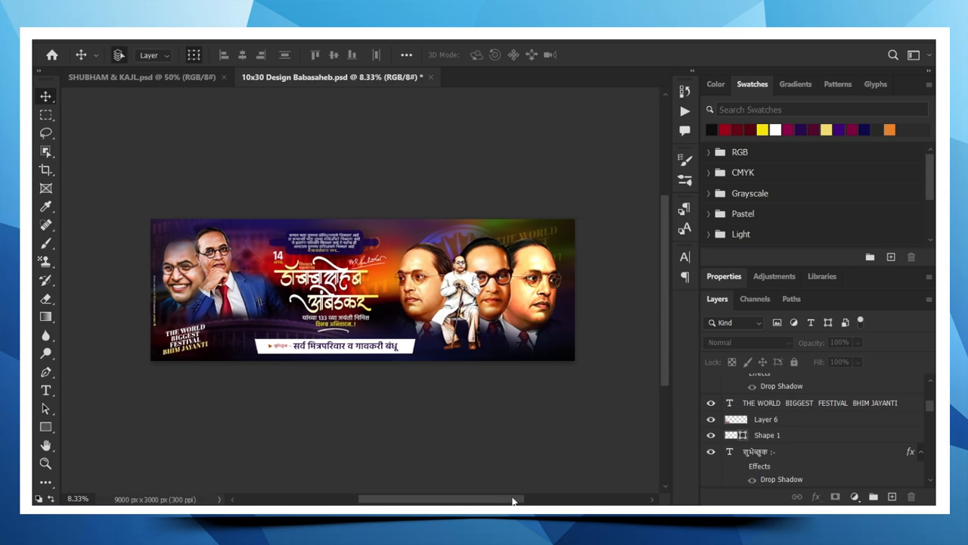
pyautogui.scroll(1, 540, 413)
pyautogui.scroll(-1, 538, 409)
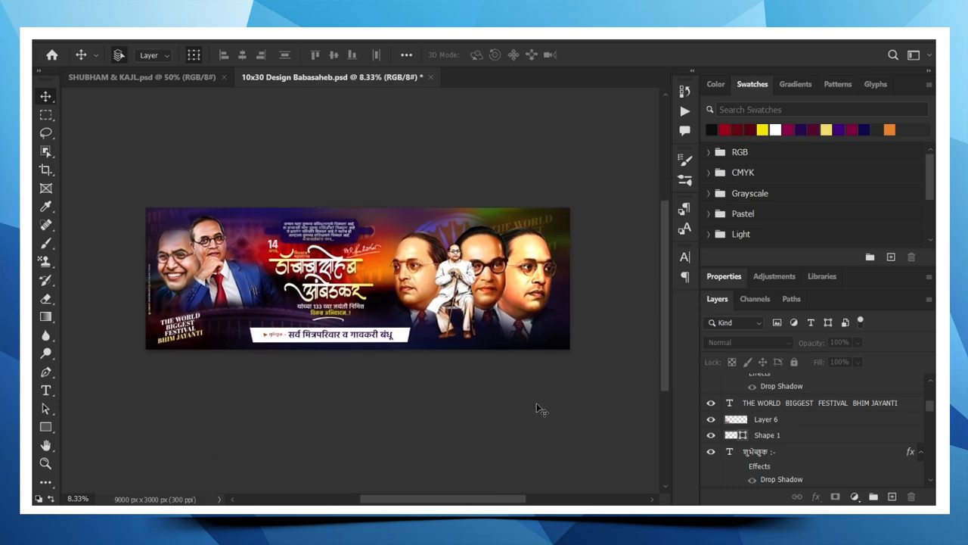
pyautogui.scroll(1, 539, 409)
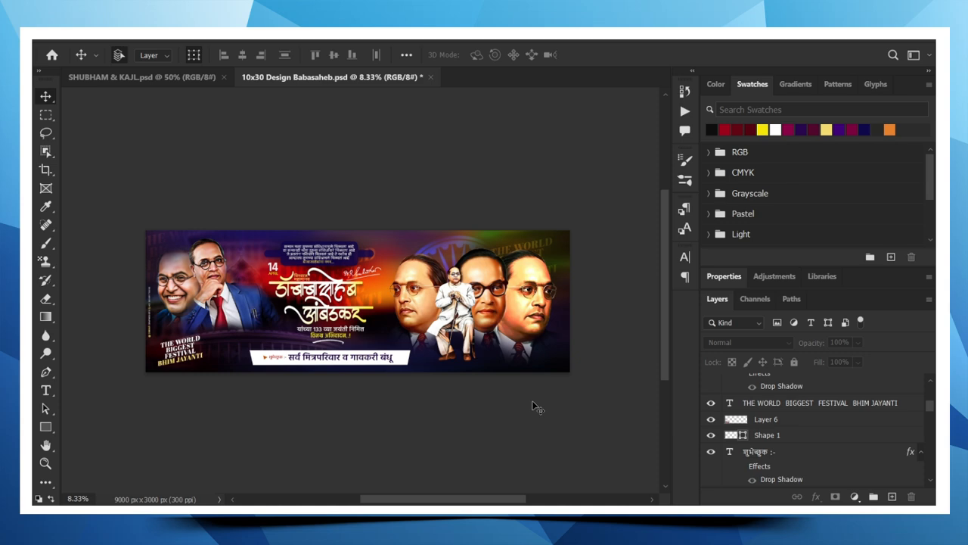
pyautogui.scroll(2, 511, 390)
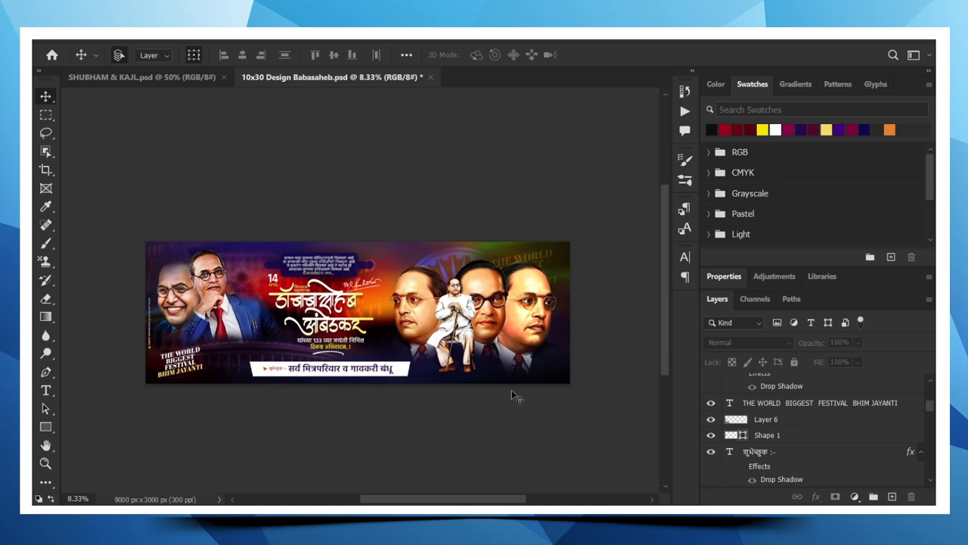